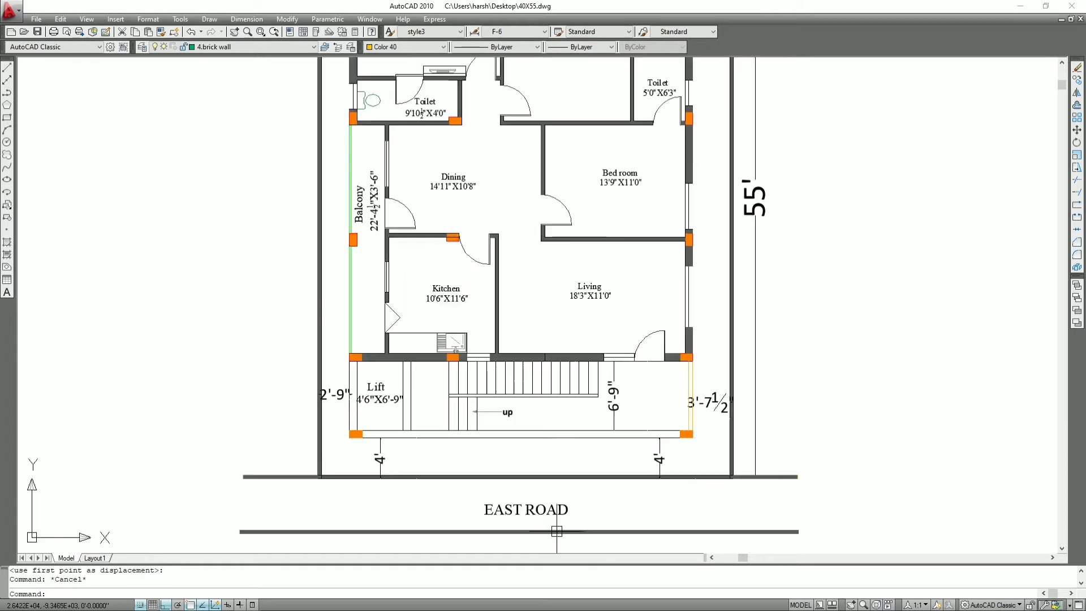
{"action": "scroll", "coordinate": [531, 529], "scroll_direction": "up", "scroll_amount": 2}
{"action": "scroll", "coordinate": [531, 529], "scroll_direction": "down", "scroll_amount": 2}
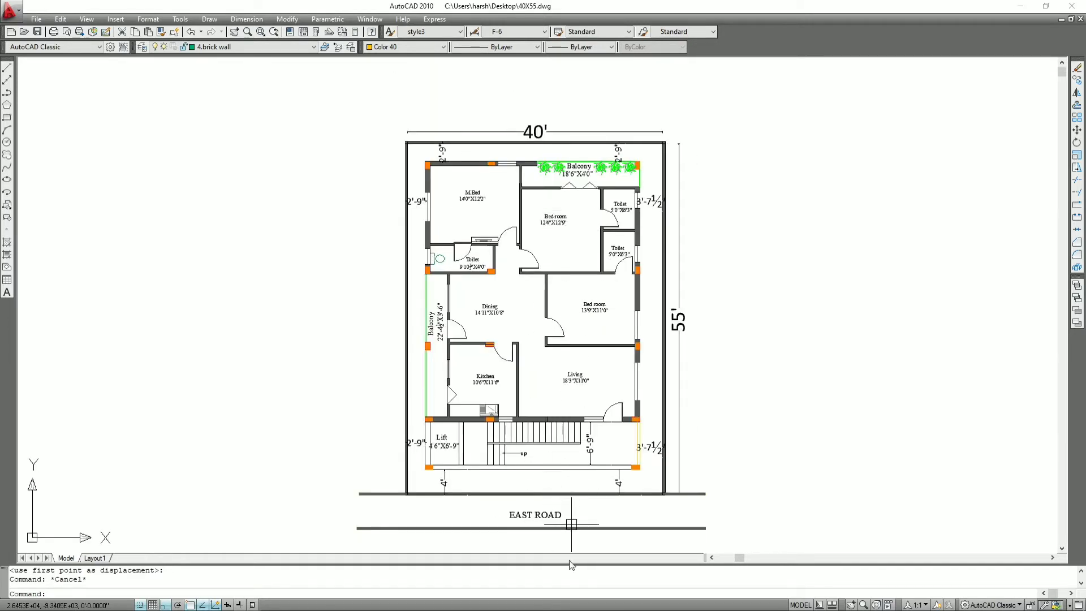
{"action": "scroll", "coordinate": [611, 520], "scroll_direction": "up", "scroll_amount": 2}
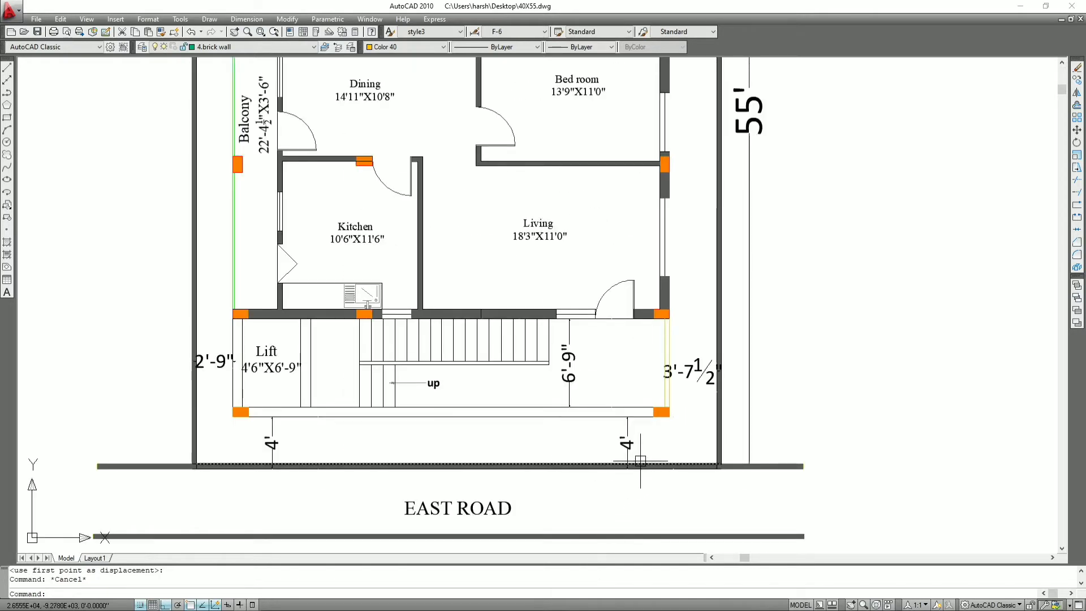
{"action": "scroll", "coordinate": [629, 467], "scroll_direction": "down", "scroll_amount": 2}
{"action": "scroll", "coordinate": [629, 467], "scroll_direction": "down", "scroll_amount": 1}
{"action": "scroll", "coordinate": [639, 187], "scroll_direction": "up", "scroll_amount": 1}
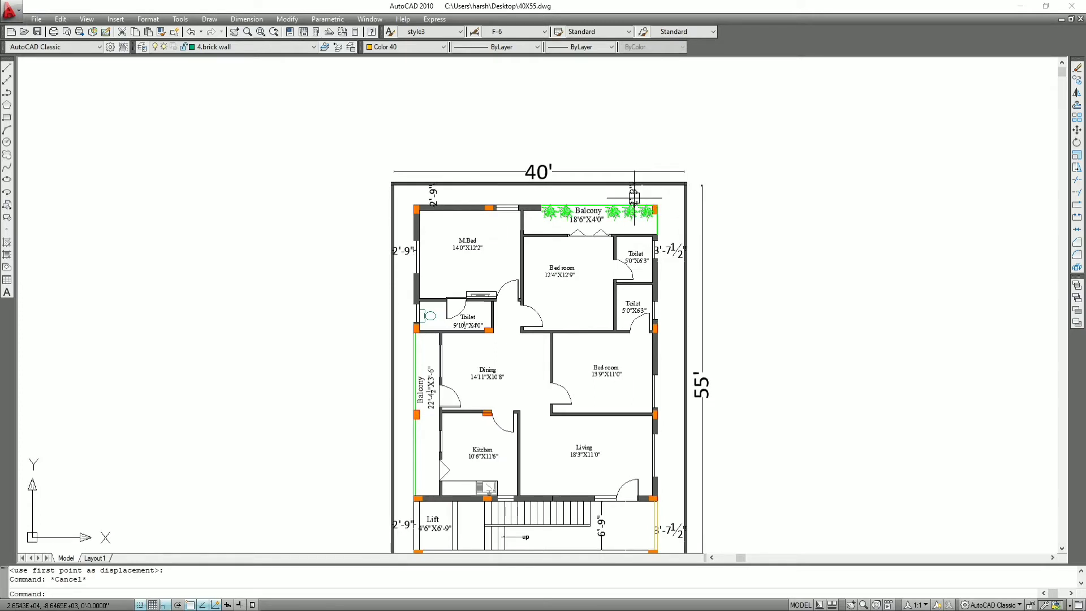
{"action": "middle_click_drag", "start_coordinate": [634, 196], "coordinate": [625, 130]}
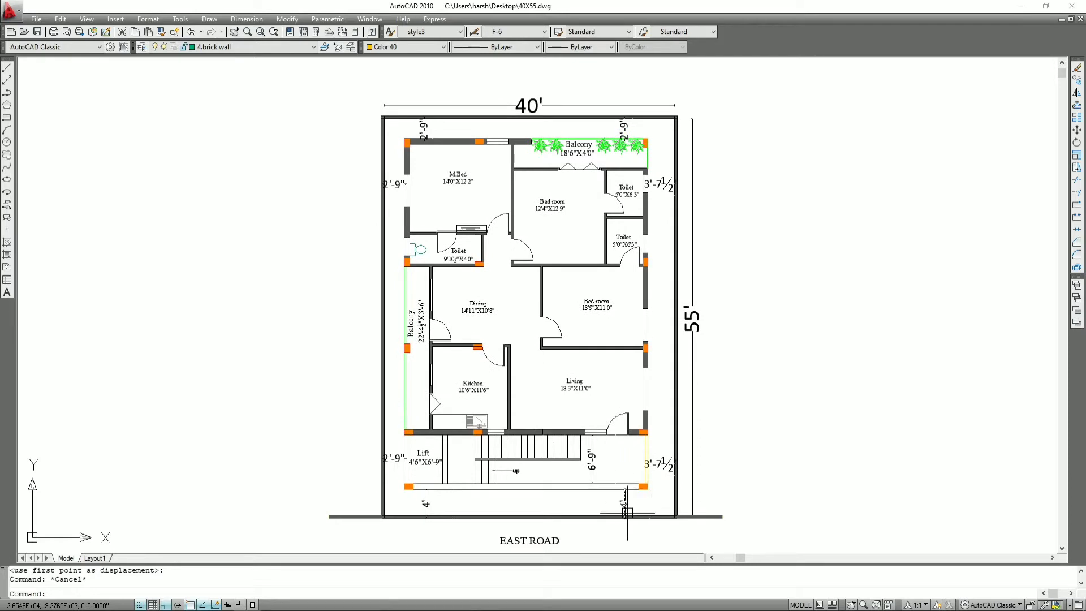
{"action": "scroll", "coordinate": [626, 513], "scroll_direction": "up", "scroll_amount": 1}
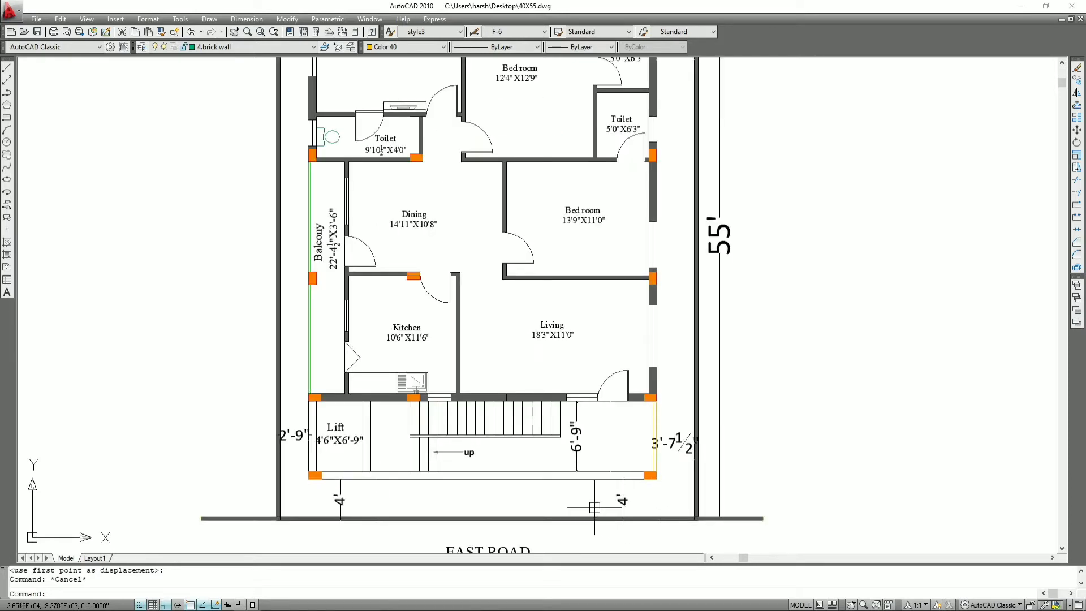
{"action": "scroll", "coordinate": [607, 502], "scroll_direction": "down", "scroll_amount": 2}
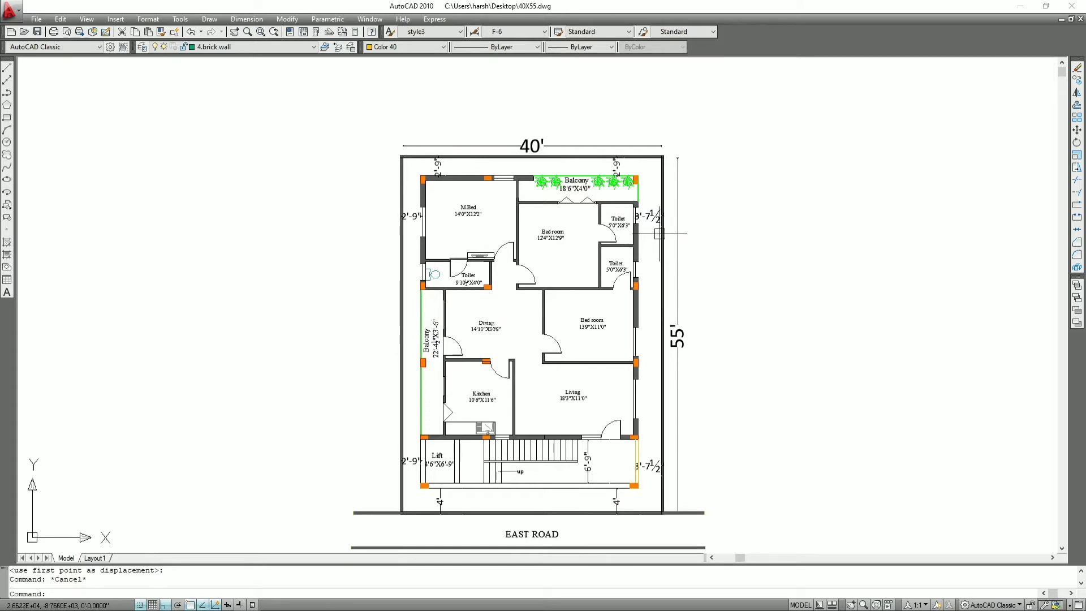
{"action": "scroll", "coordinate": [660, 233], "scroll_direction": "up", "scroll_amount": 1}
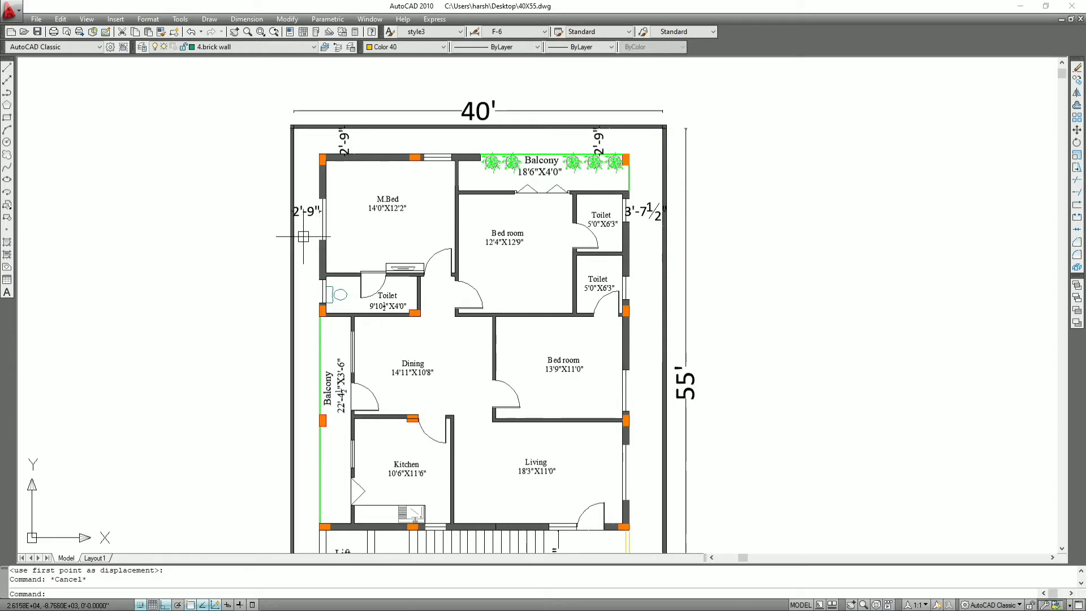
{"action": "scroll", "coordinate": [435, 215], "scroll_direction": "down", "scroll_amount": 3}
{"action": "scroll", "coordinate": [456, 274], "scroll_direction": "up", "scroll_amount": 2}
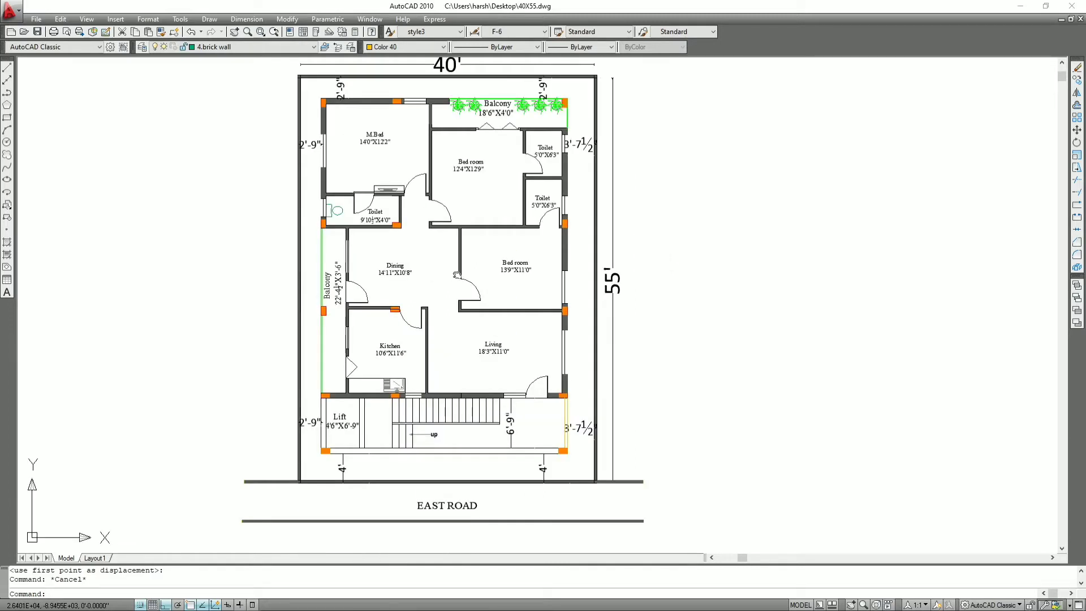
{"action": "middle_click_drag", "start_coordinate": [455, 274], "coordinate": [474, 281]}
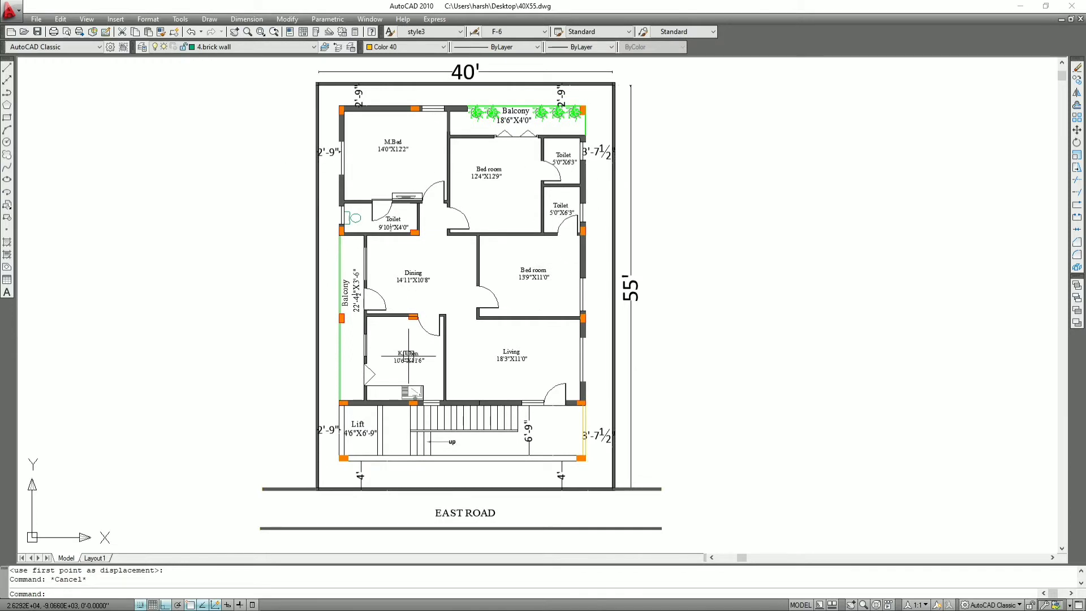
{"action": "scroll", "coordinate": [480, 500], "scroll_direction": "up", "scroll_amount": 2}
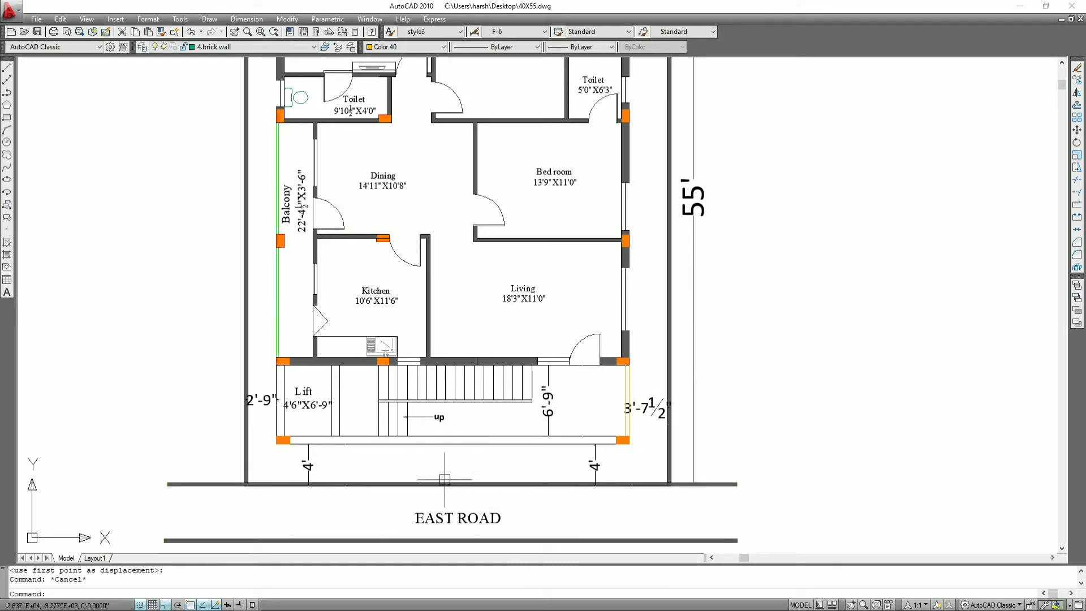
{"action": "scroll", "coordinate": [511, 379], "scroll_direction": "down", "scroll_amount": 2}
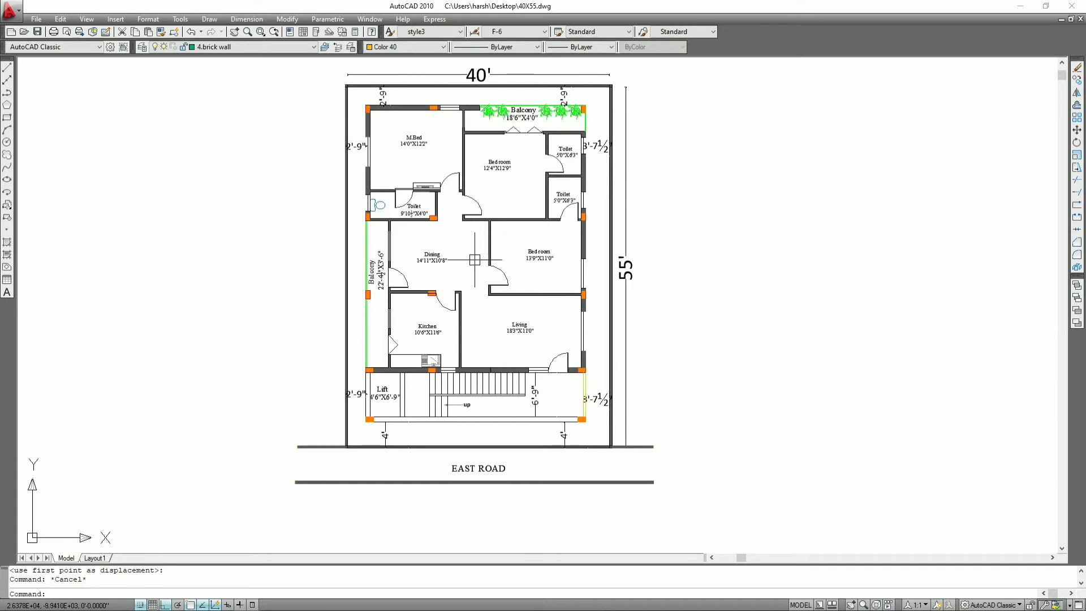
{"action": "scroll", "coordinate": [436, 404], "scroll_direction": "up", "scroll_amount": 1}
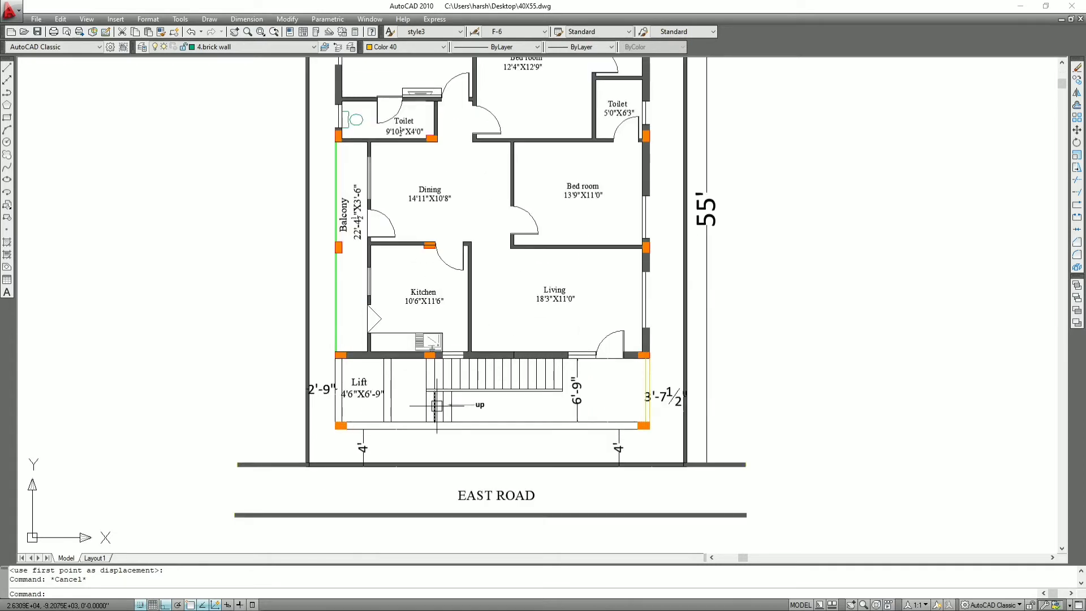
{"action": "scroll", "coordinate": [478, 405], "scroll_direction": "up", "scroll_amount": 1}
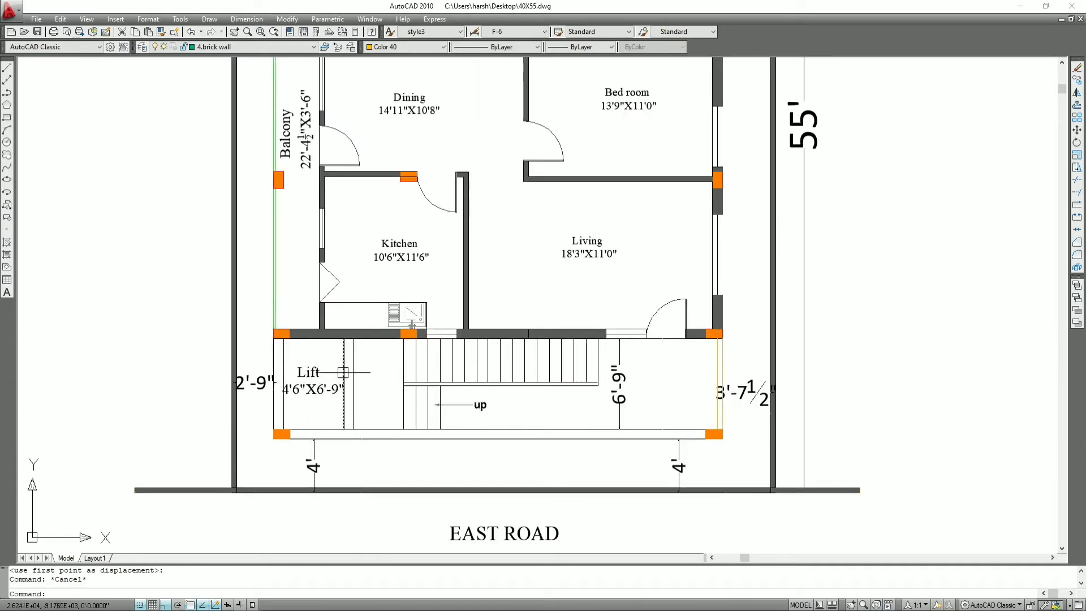
{"action": "middle_click_drag", "start_coordinate": [646, 362], "coordinate": [551, 411]}
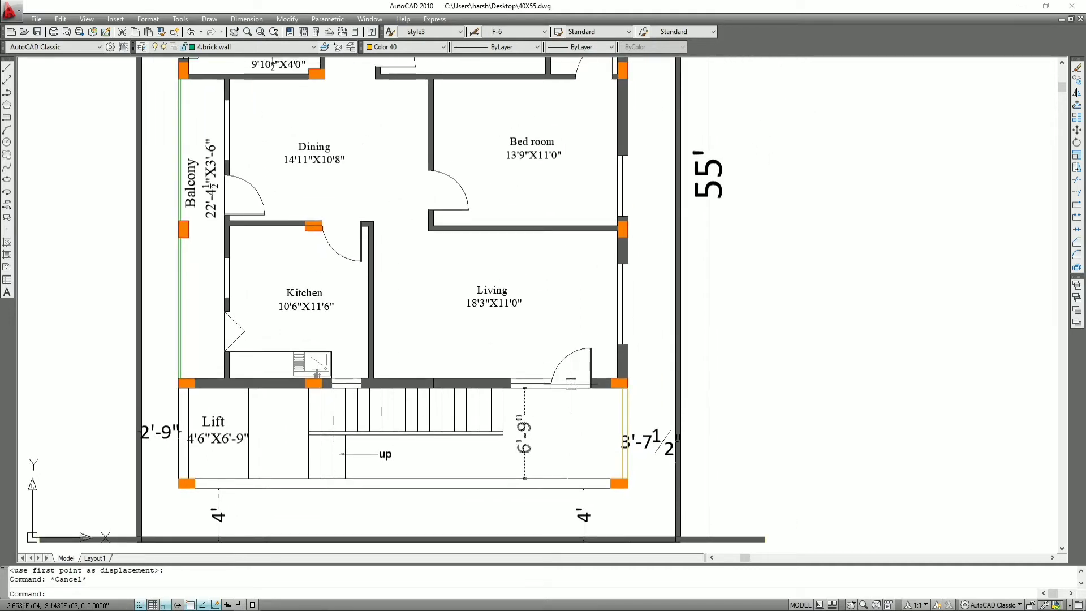
{"action": "scroll", "coordinate": [582, 385], "scroll_direction": "up", "scroll_amount": 1}
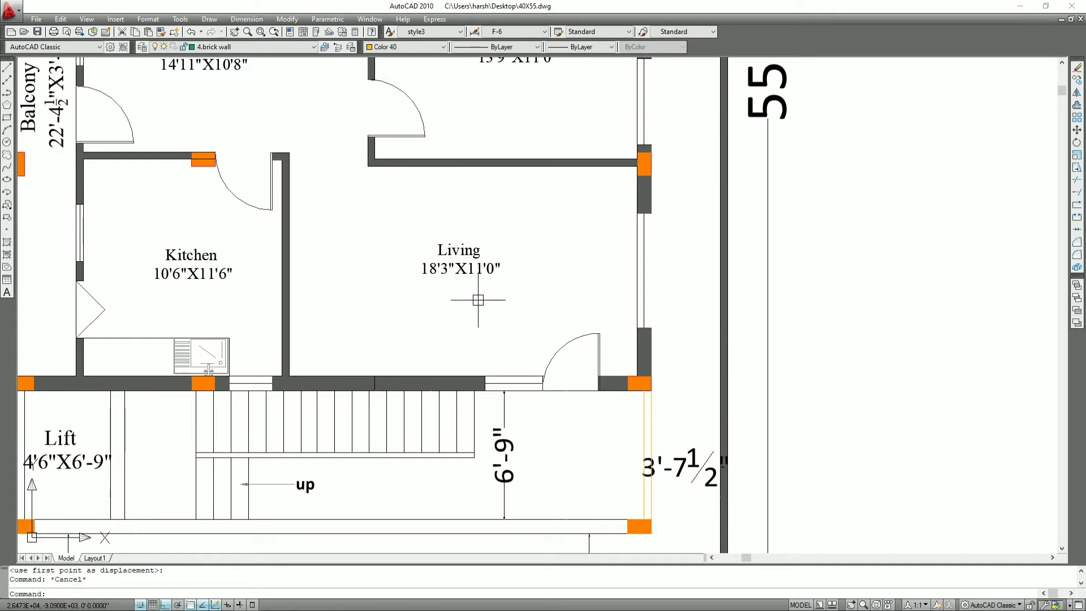
{"action": "type", "text": "D"}
{"action": "type", "text": "I"}
{"action": "key", "text": "Return"}
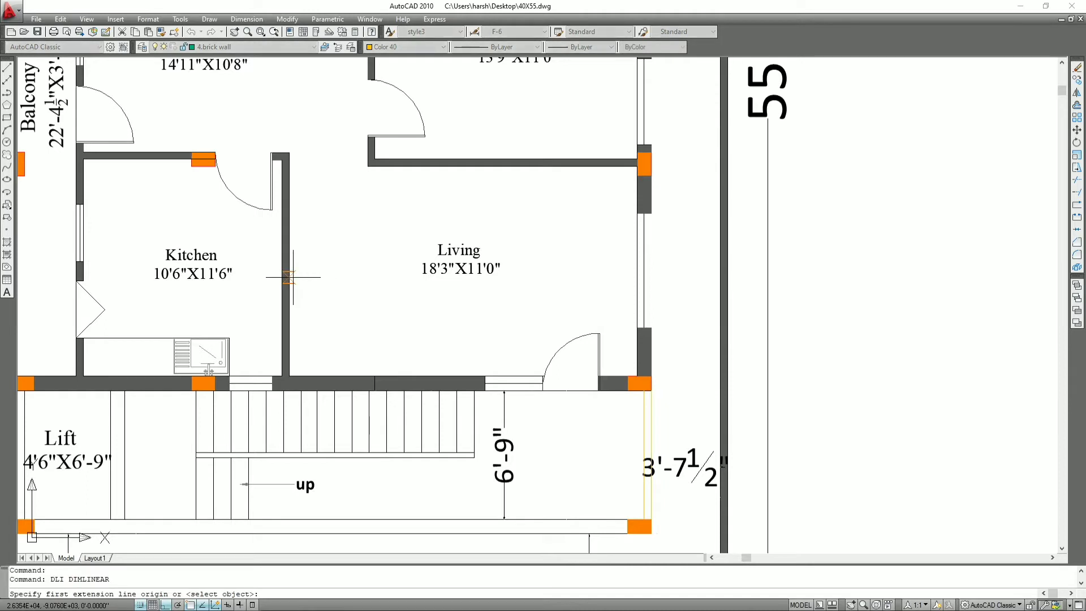
{"action": "left_click", "coordinate": [289, 277]}
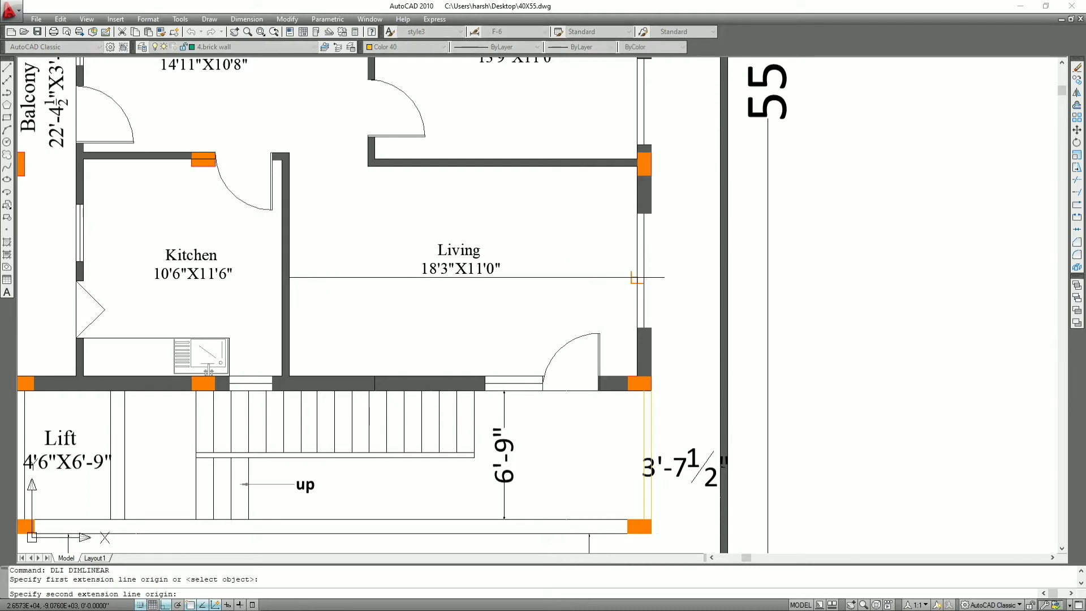
{"action": "left_click", "coordinate": [636, 277]}
{"action": "key", "text": "Escape"}
{"action": "key", "text": "Return"}
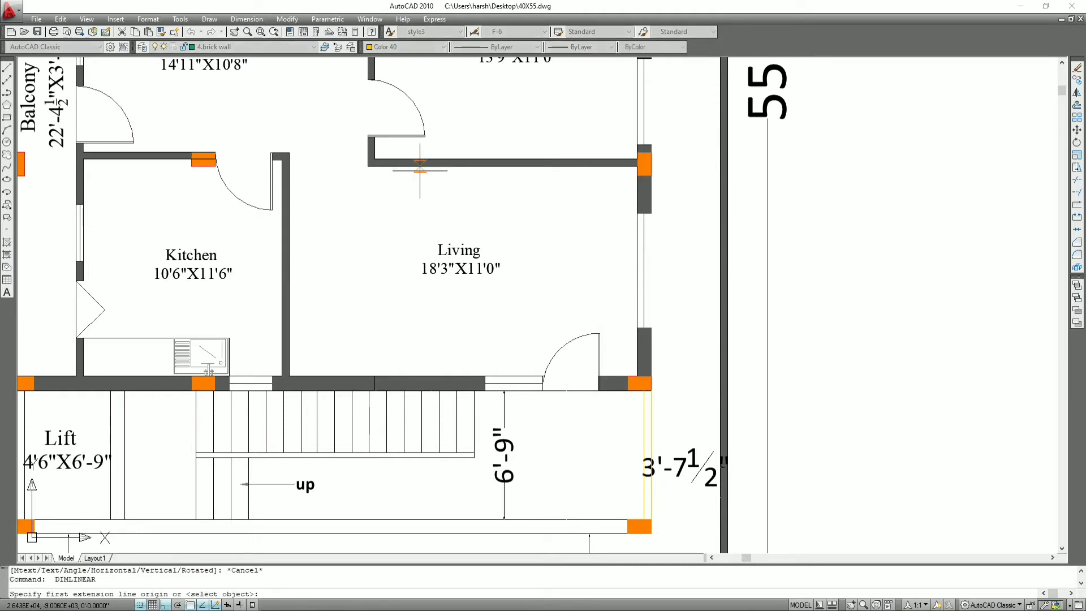
{"action": "left_click", "coordinate": [420, 166]}
{"action": "left_click", "coordinate": [420, 375]}
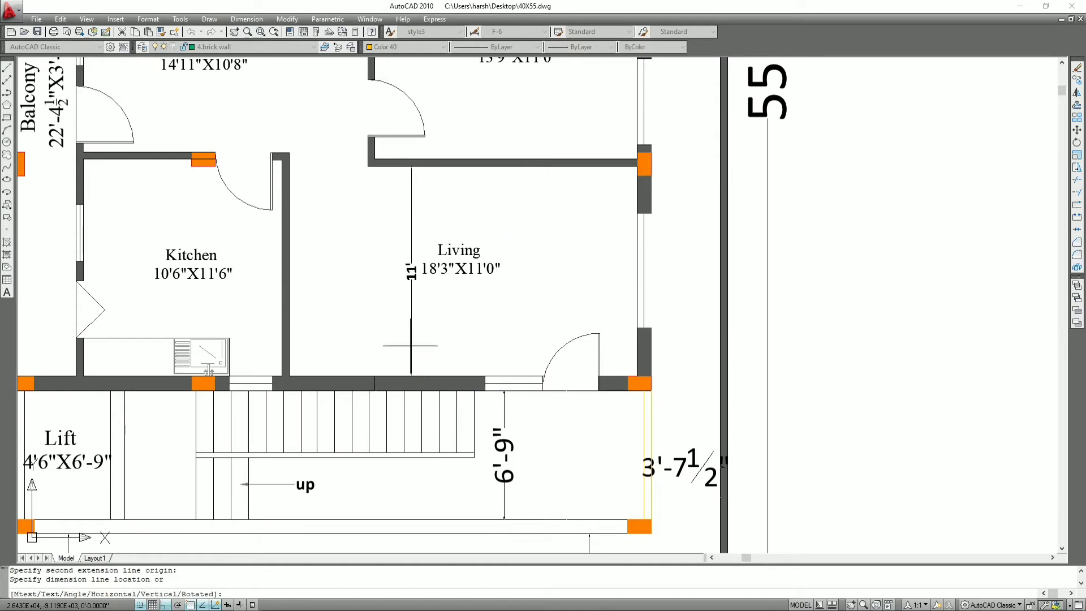
{"action": "scroll", "coordinate": [410, 345], "scroll_direction": "up", "scroll_amount": 3}
{"action": "scroll", "coordinate": [397, 302], "scroll_direction": "down", "scroll_amount": 3}
{"action": "key", "text": "Escape"}
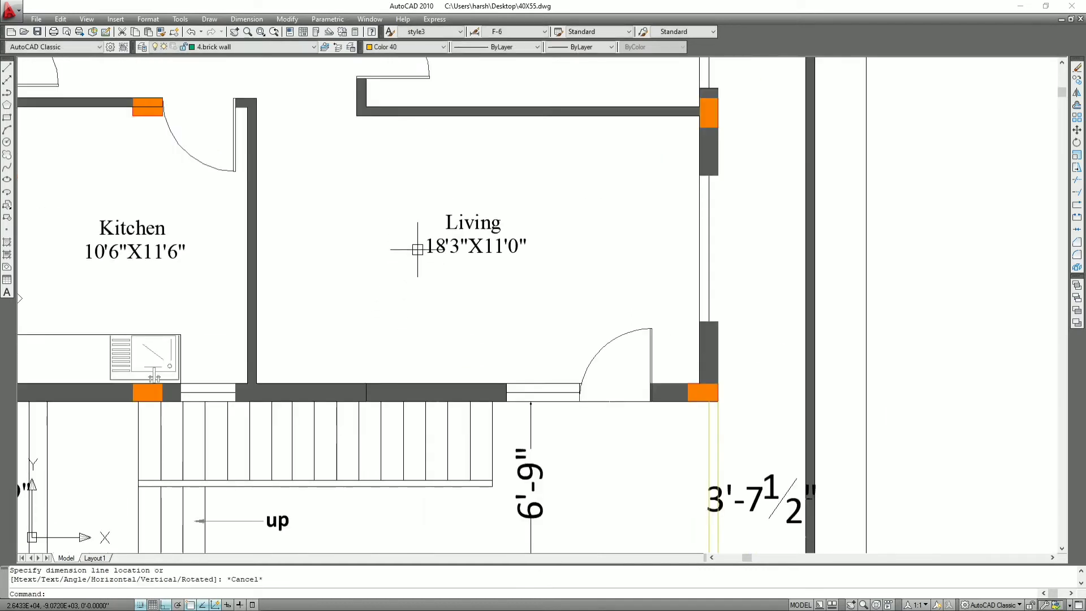
{"action": "middle_click_drag", "start_coordinate": [400, 249], "coordinate": [430, 266]}
{"action": "scroll", "coordinate": [443, 251], "scroll_direction": "up", "scroll_amount": 3}
{"action": "scroll", "coordinate": [443, 251], "scroll_direction": "down", "scroll_amount": 2}
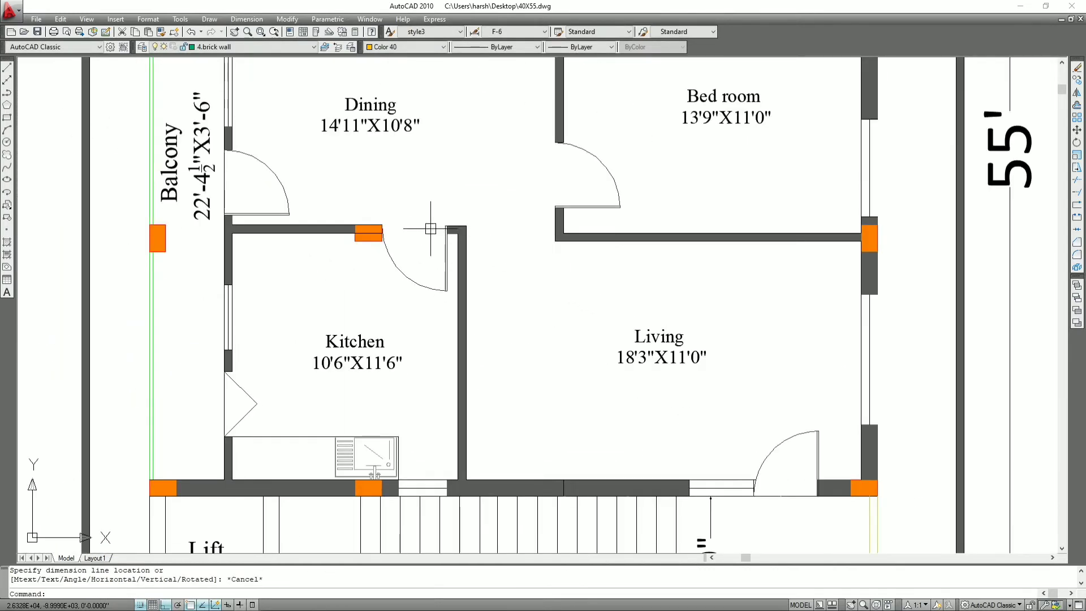
{"action": "scroll", "coordinate": [430, 322], "scroll_direction": "down", "scroll_amount": 2}
{"action": "scroll", "coordinate": [365, 387], "scroll_direction": "down", "scroll_amount": 2}
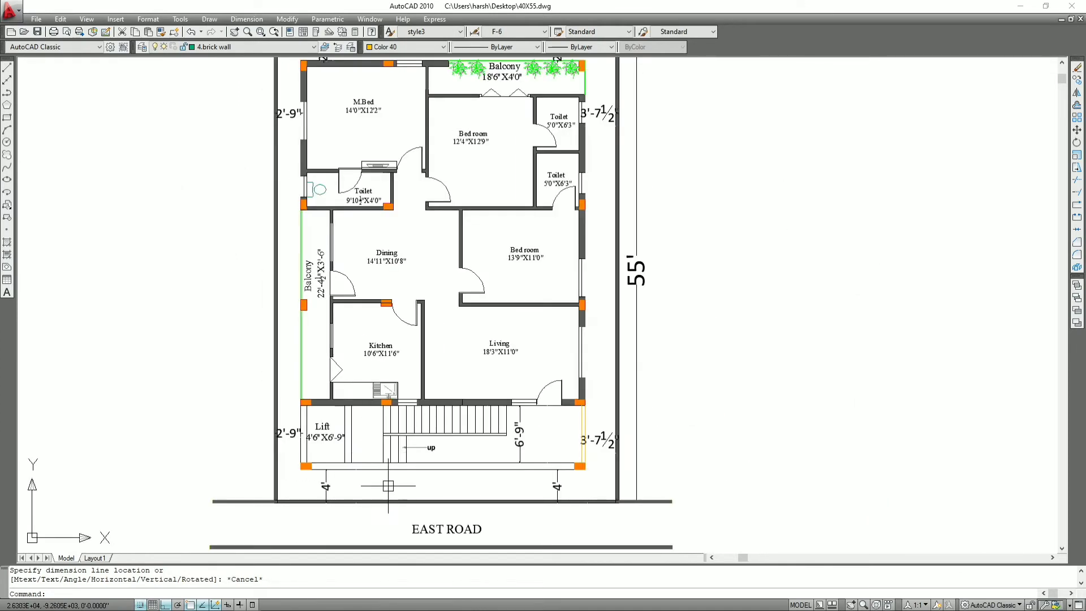
{"action": "scroll", "coordinate": [350, 379], "scroll_direction": "up", "scroll_amount": 2}
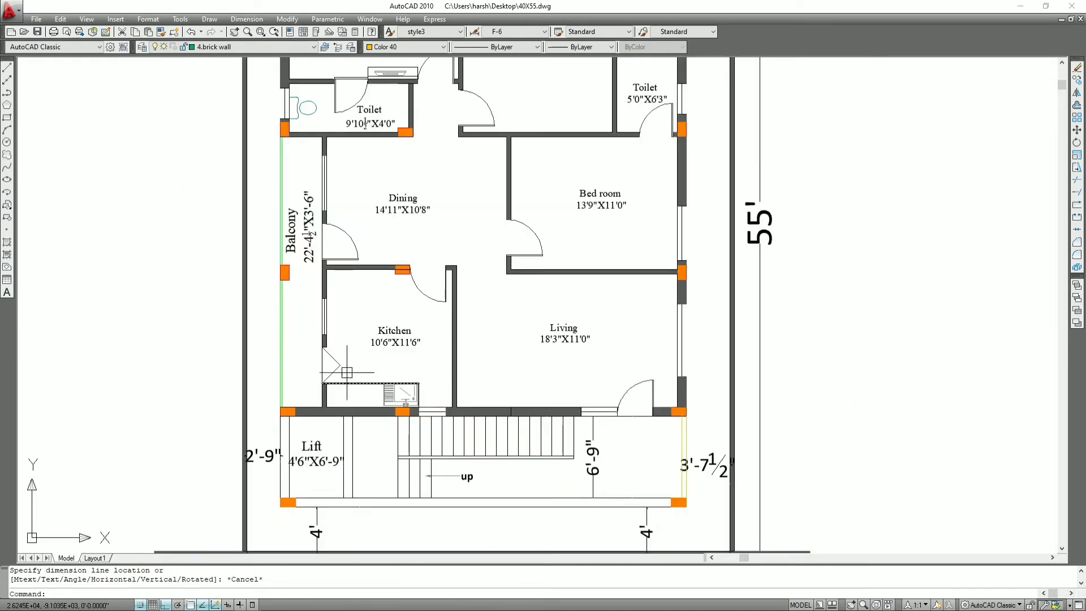
{"action": "scroll", "coordinate": [382, 340], "scroll_direction": "up", "scroll_amount": 2}
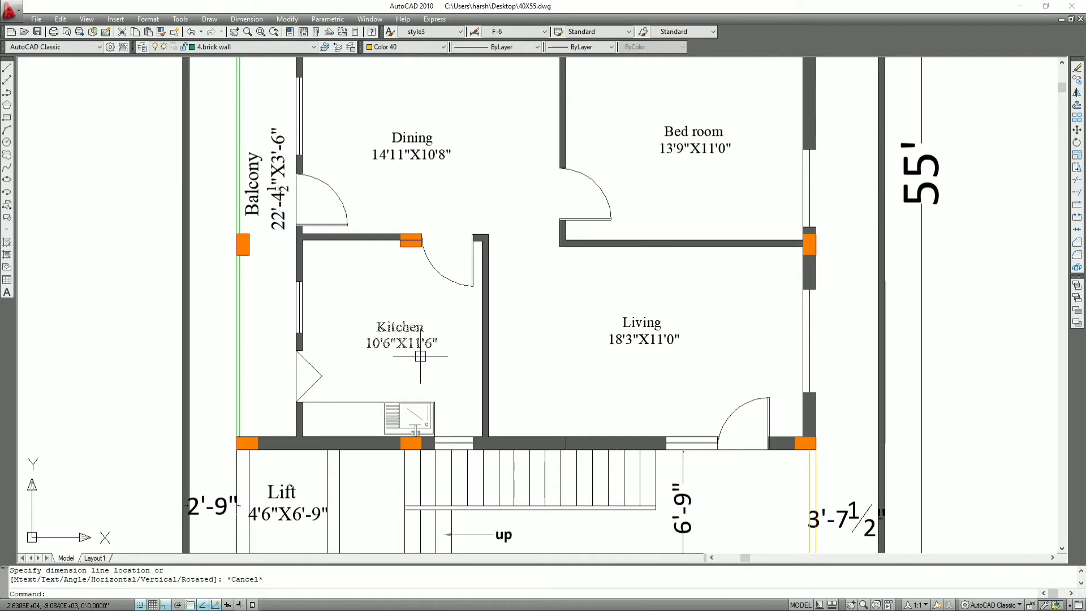
{"action": "scroll", "coordinate": [384, 362], "scroll_direction": "up", "scroll_amount": 2}
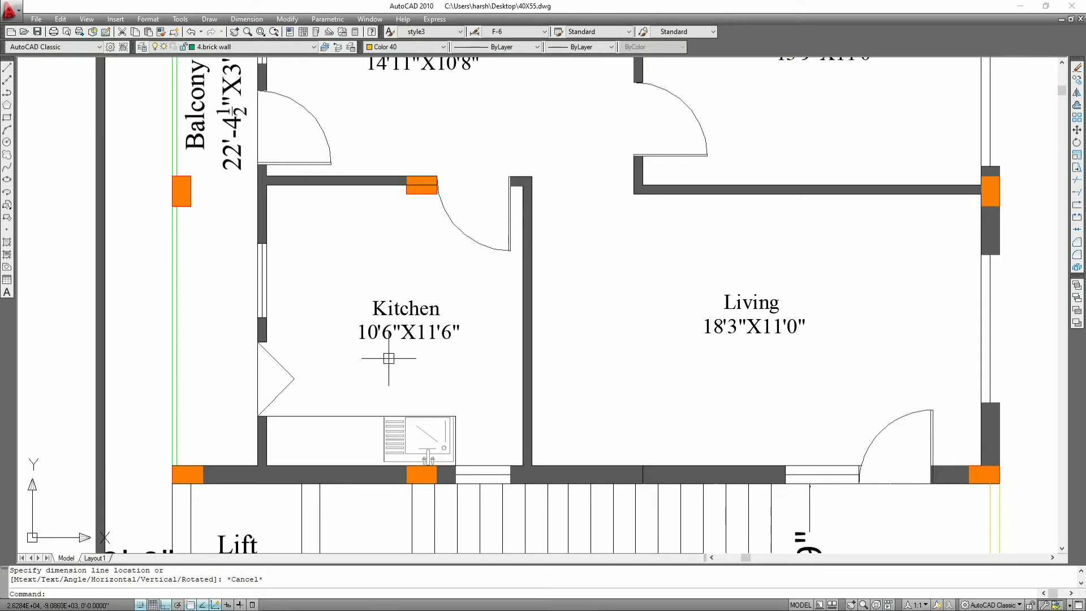
{"action": "scroll", "coordinate": [450, 362], "scroll_direction": "down", "scroll_amount": 1}
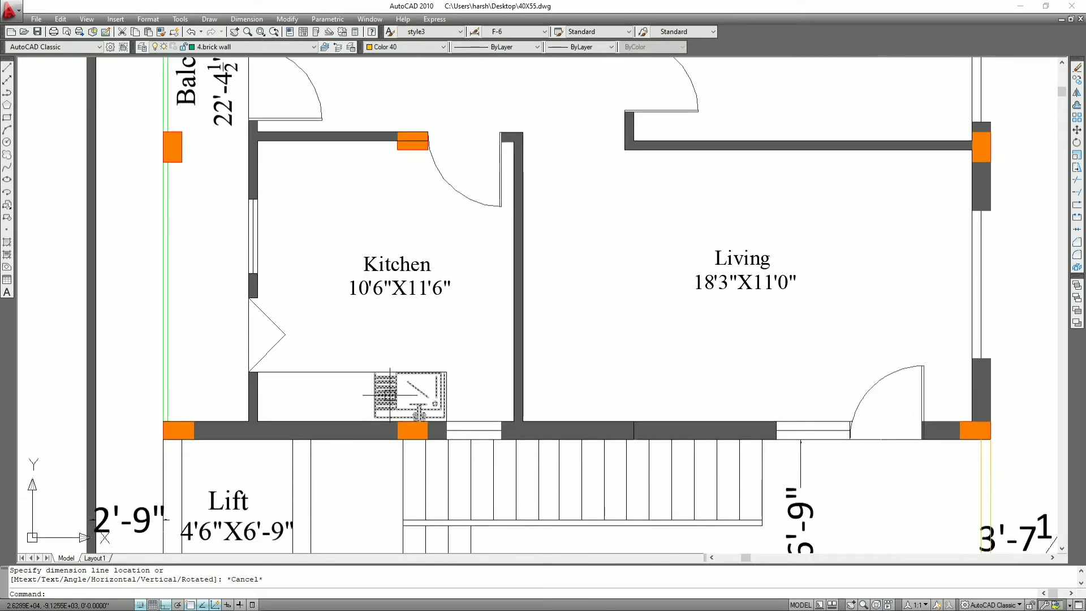
{"action": "scroll", "coordinate": [362, 390], "scroll_direction": "down", "scroll_amount": 1}
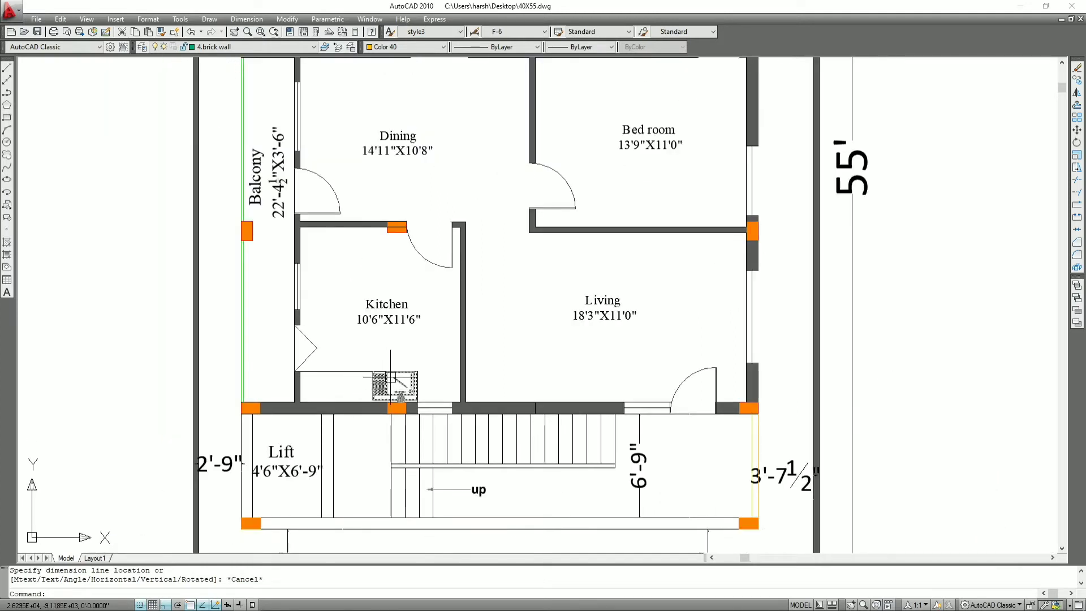
{"action": "middle_click_drag", "start_coordinate": [476, 533], "coordinate": [462, 441]}
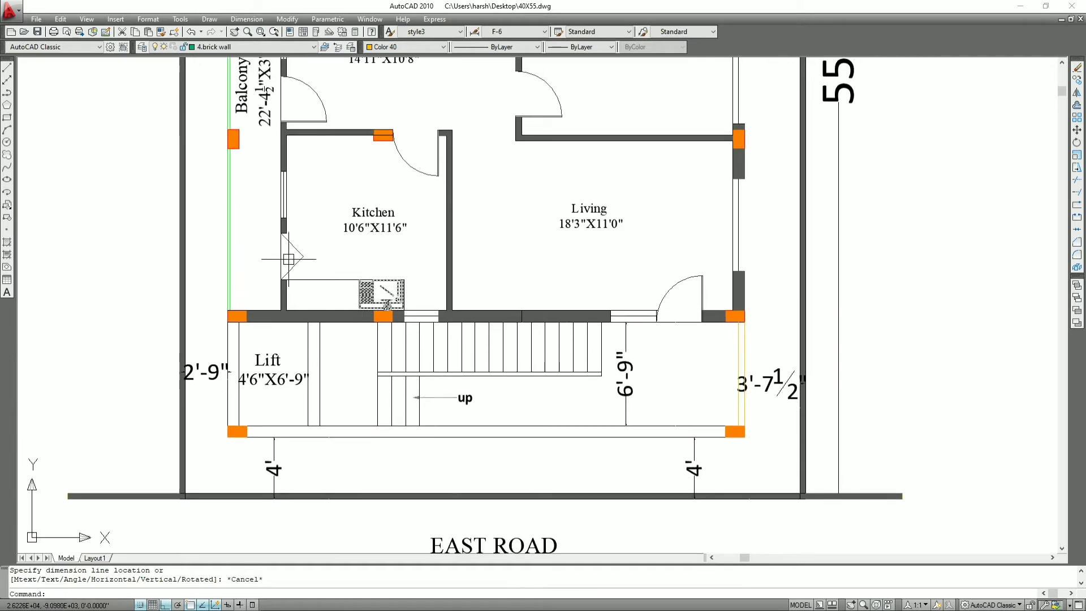
{"action": "scroll", "coordinate": [295, 258], "scroll_direction": "up", "scroll_amount": 2}
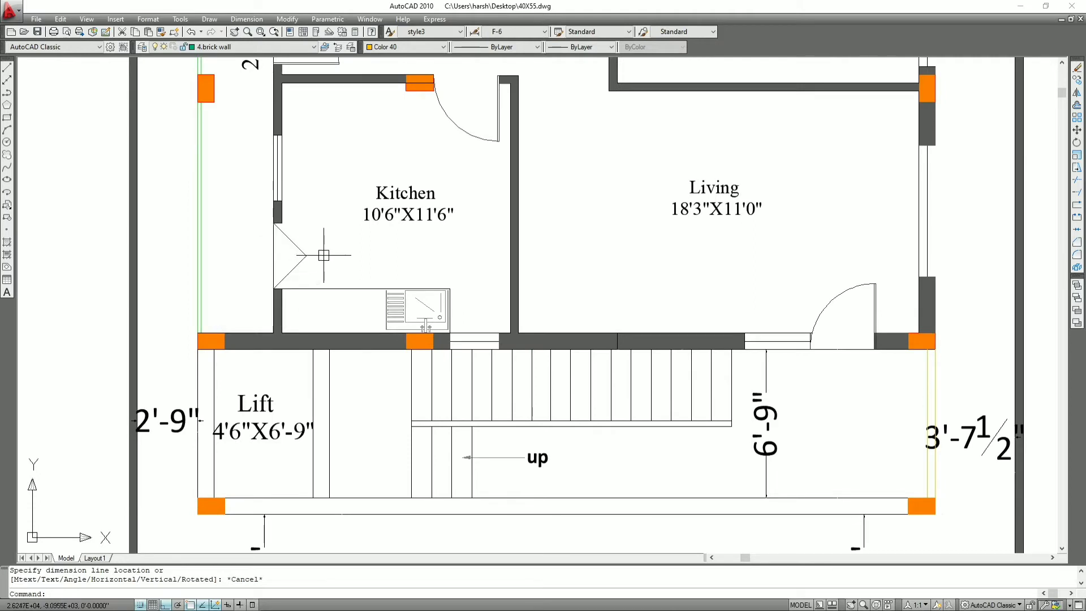
{"action": "middle_click_drag", "start_coordinate": [300, 260], "coordinate": [325, 278]}
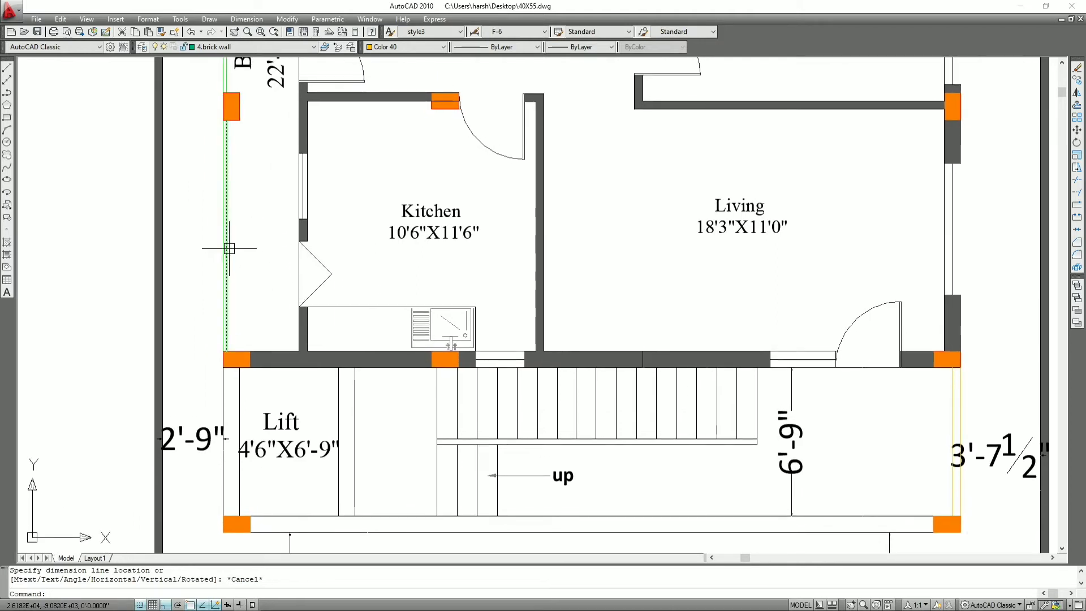
{"action": "middle_click_drag", "start_coordinate": [250, 230], "coordinate": [251, 316]}
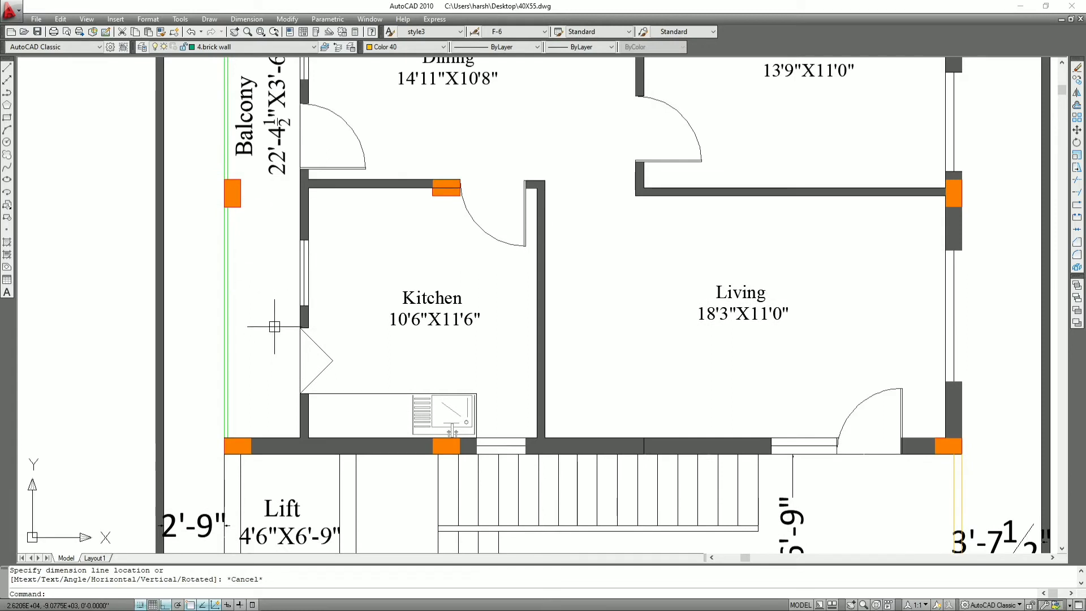
{"action": "mouse_move", "coordinate": [388, 243]}
{"action": "middle_mouse_down"}
{"action": "mouse_move", "coordinate": [377, 257]}
{"action": "mouse_move", "coordinate": [352, 251]}
{"action": "middle_mouse_up"}
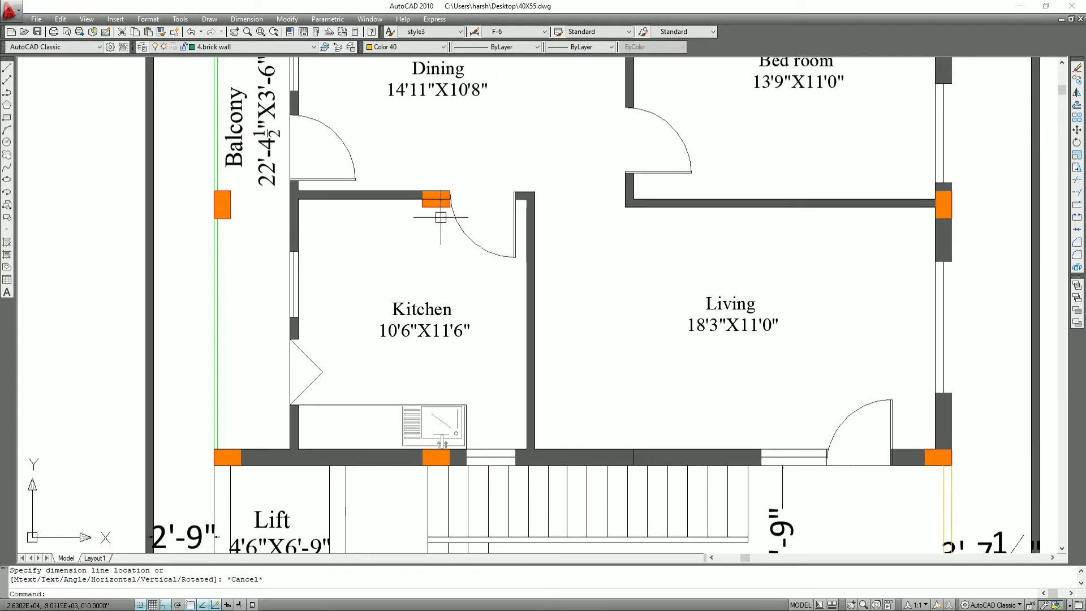
{"action": "scroll", "coordinate": [448, 226], "scroll_direction": "up", "scroll_amount": 2}
{"action": "scroll", "coordinate": [523, 217], "scroll_direction": "down", "scroll_amount": 2}
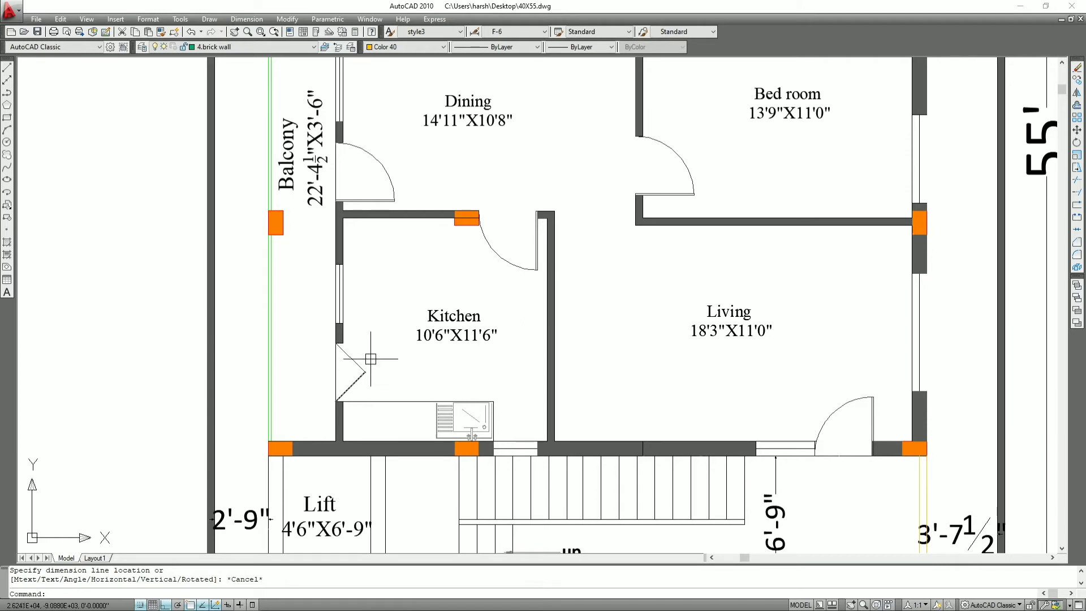
{"action": "scroll", "coordinate": [373, 323], "scroll_direction": "down", "scroll_amount": 1}
{"action": "scroll", "coordinate": [339, 323], "scroll_direction": "down", "scroll_amount": 2}
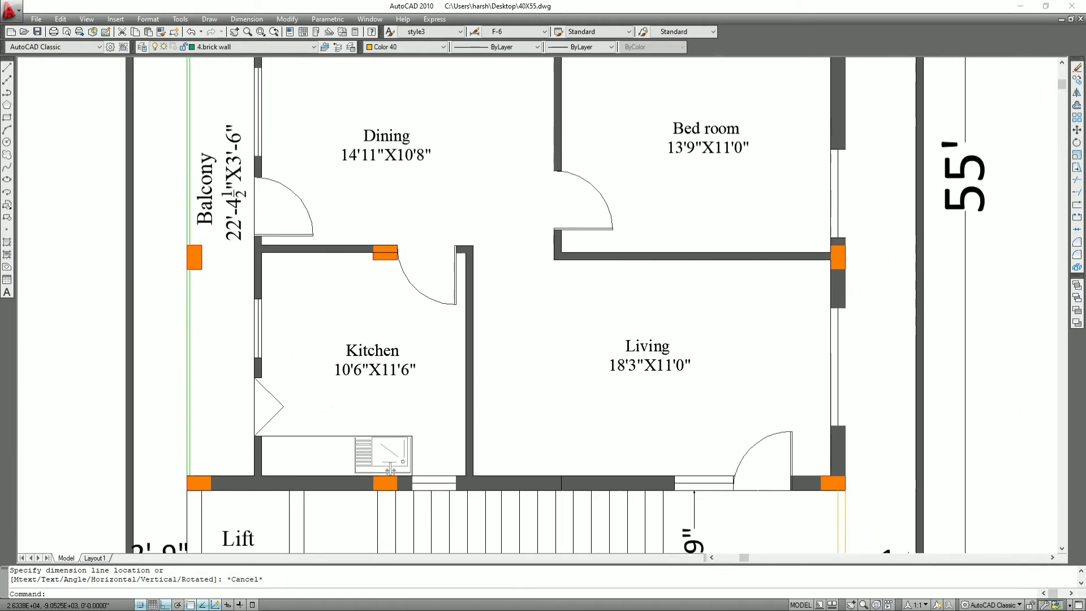
{"action": "scroll", "coordinate": [430, 306], "scroll_direction": "down", "scroll_amount": 1}
{"action": "middle_click_drag", "start_coordinate": [366, 204], "coordinate": [349, 251]}
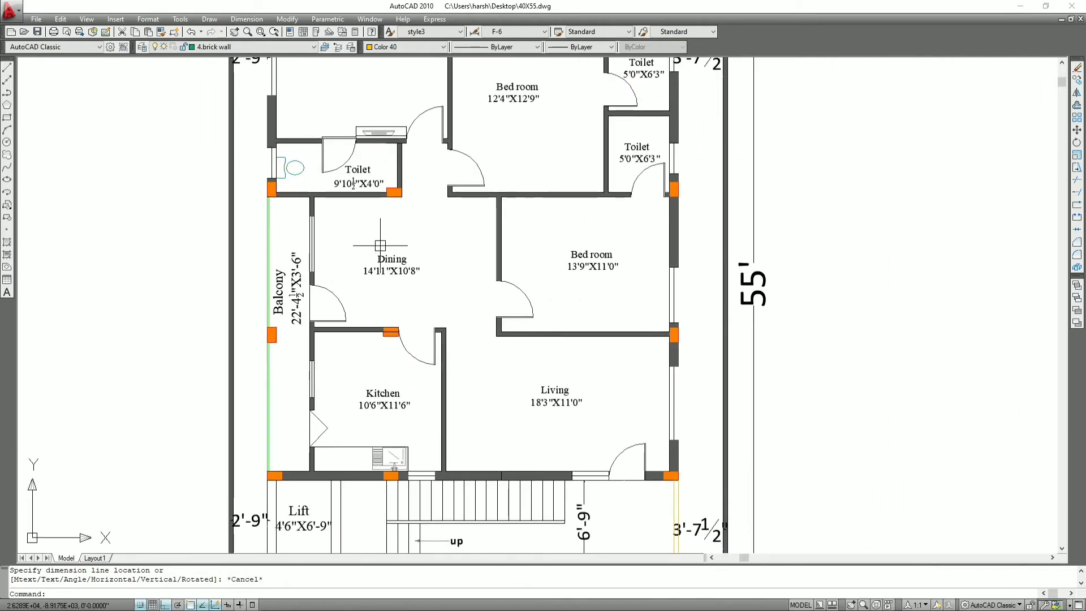
{"action": "scroll", "coordinate": [340, 267], "scroll_direction": "up", "scroll_amount": 2}
{"action": "middle_click_drag", "start_coordinate": [373, 266], "coordinate": [355, 289]}
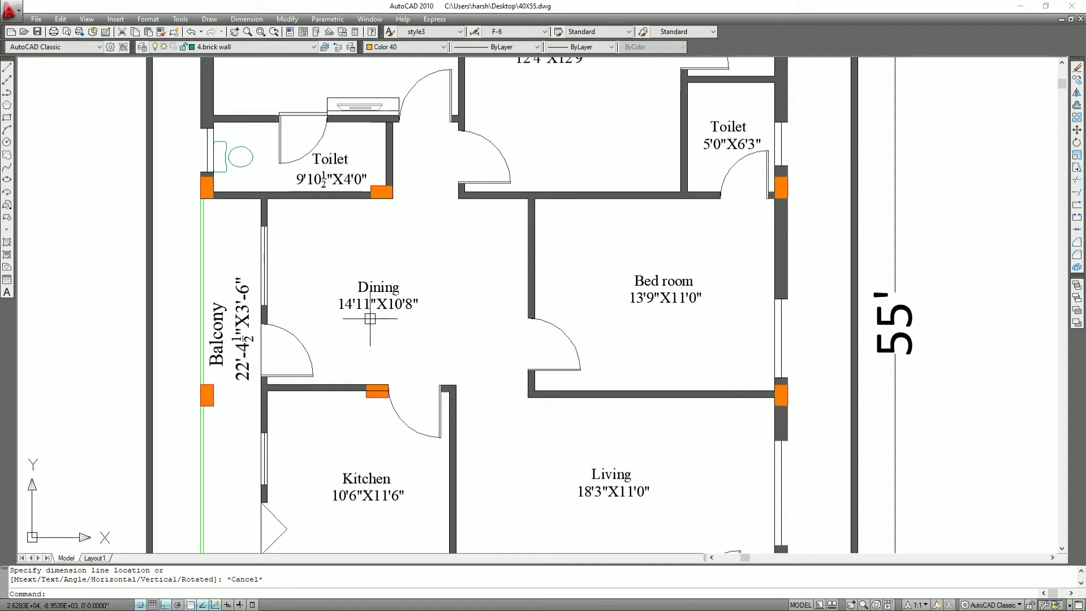
{"action": "scroll", "coordinate": [402, 318], "scroll_direction": "up", "scroll_amount": 2}
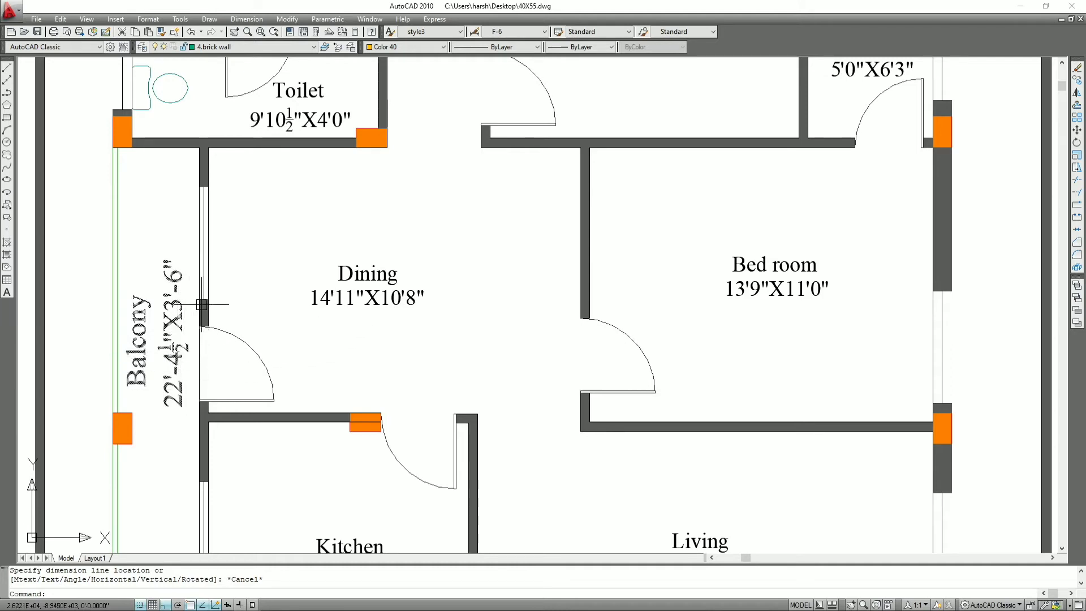
{"action": "scroll", "coordinate": [198, 309], "scroll_direction": "down", "scroll_amount": 2}
{"action": "scroll", "coordinate": [187, 339], "scroll_direction": "down", "scroll_amount": 2}
{"action": "scroll", "coordinate": [182, 384], "scroll_direction": "up", "scroll_amount": 2}
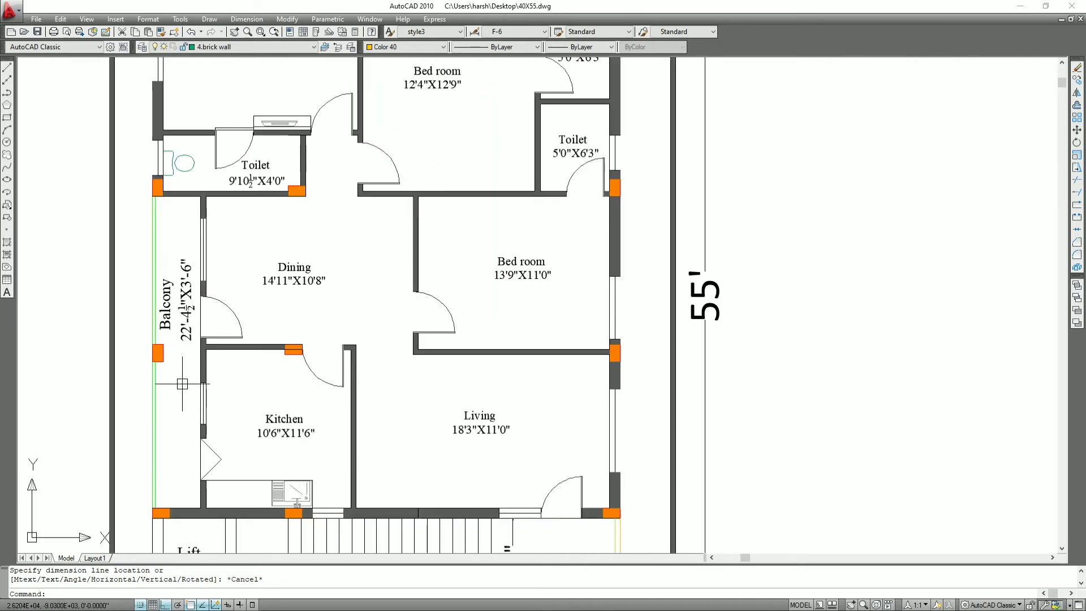
{"action": "middle_click_drag", "start_coordinate": [182, 384], "coordinate": [278, 383]}
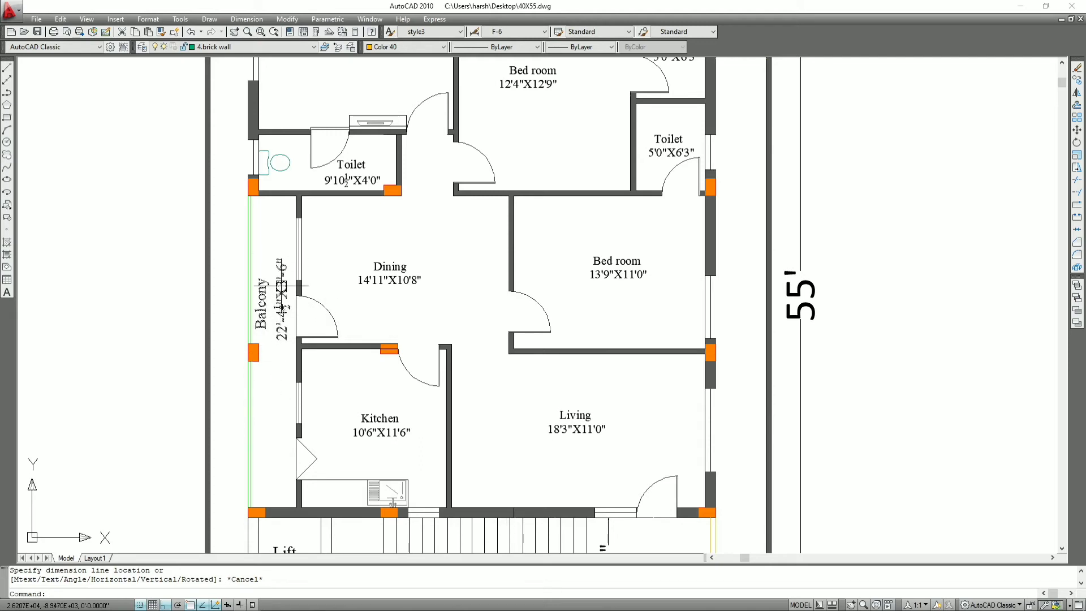
{"action": "middle_click_drag", "start_coordinate": [426, 314], "coordinate": [336, 337]}
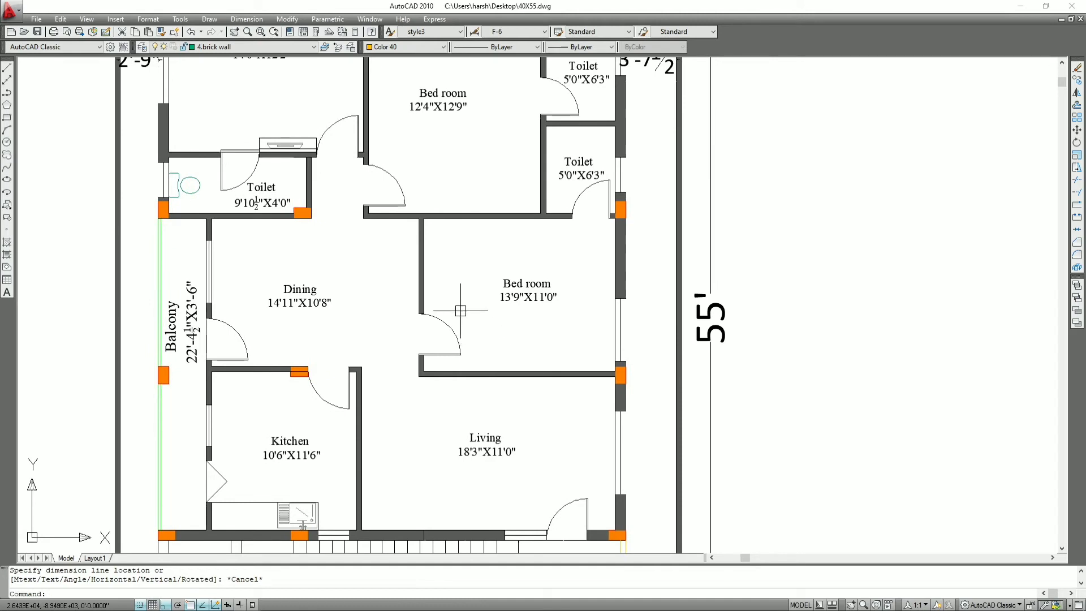
{"action": "middle_click_drag", "start_coordinate": [531, 307], "coordinate": [522, 329]}
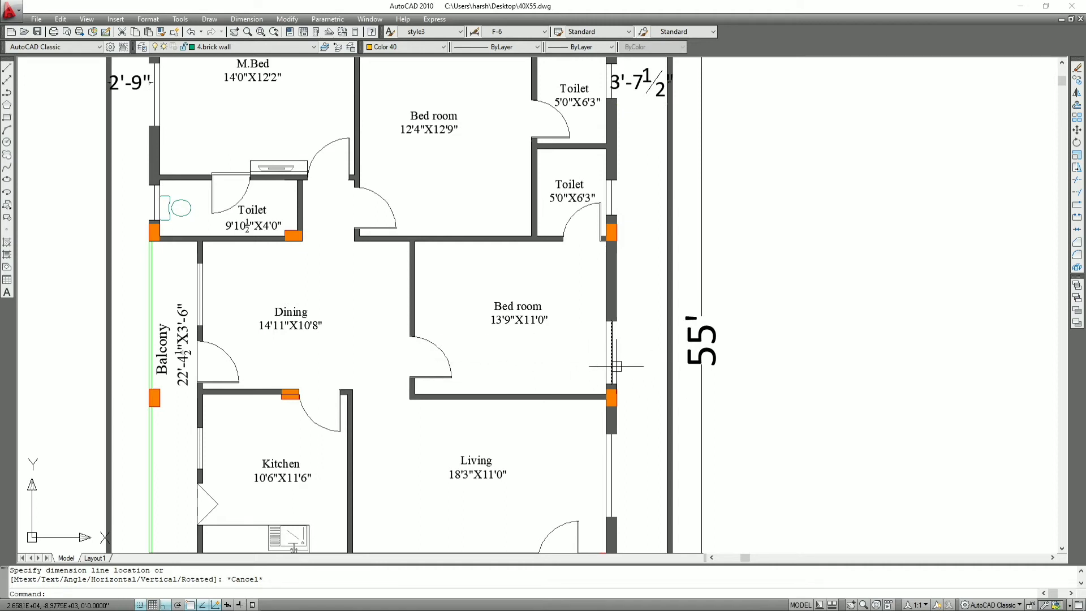
{"action": "middle_click_drag", "start_coordinate": [593, 339], "coordinate": [514, 287]}
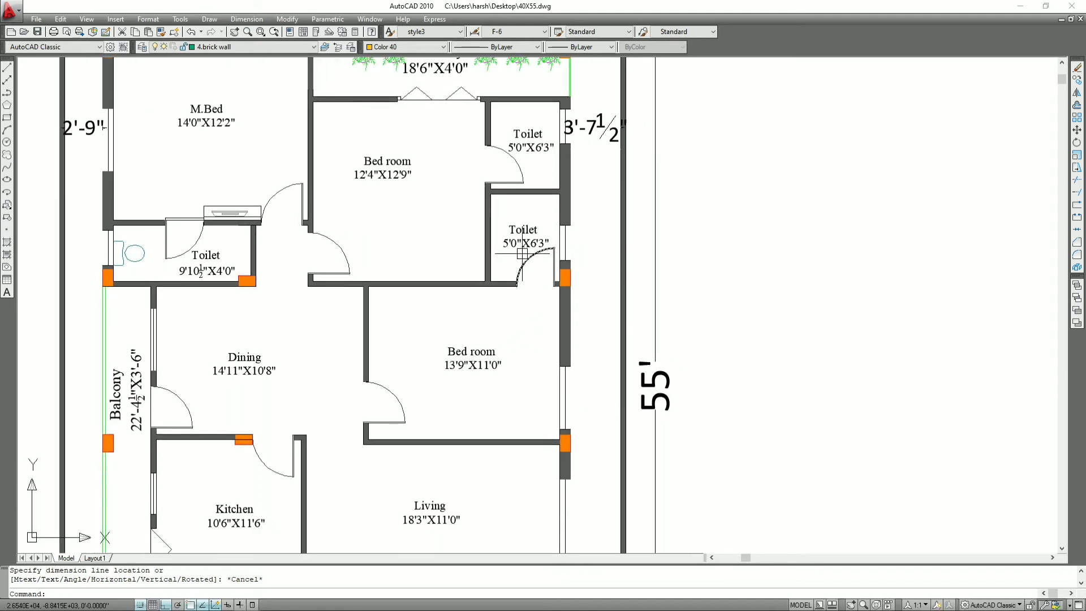
{"action": "scroll", "coordinate": [523, 251], "scroll_direction": "up", "scroll_amount": 1}
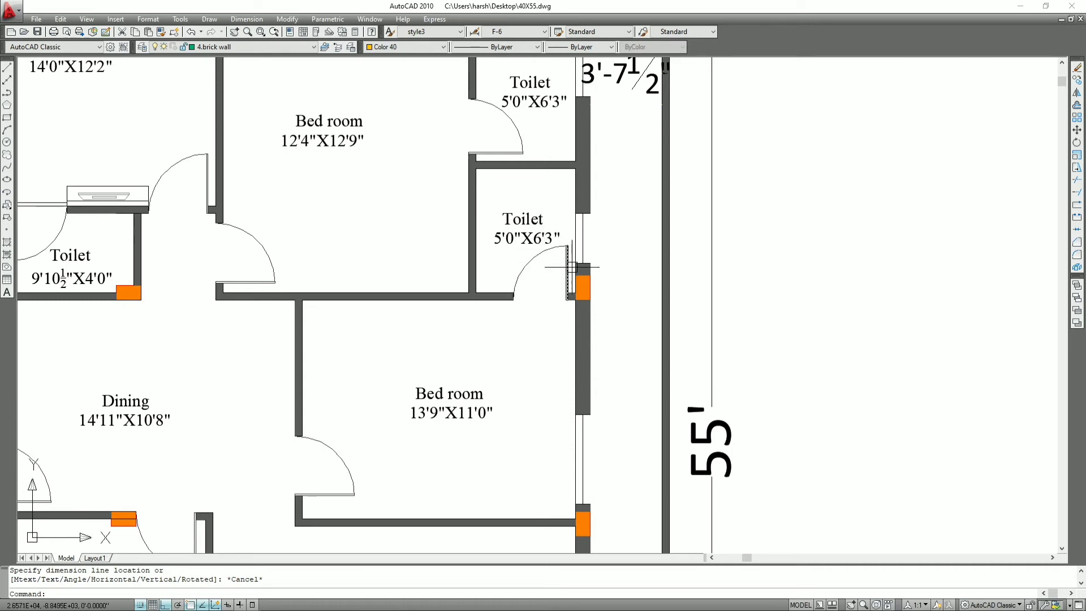
{"action": "key", "text": "Escape"}
{"action": "type", "text": "LI"}
{"action": "key", "text": "Return"}
{"action": "scroll", "coordinate": [495, 181], "scroll_direction": "up", "scroll_amount": 1}
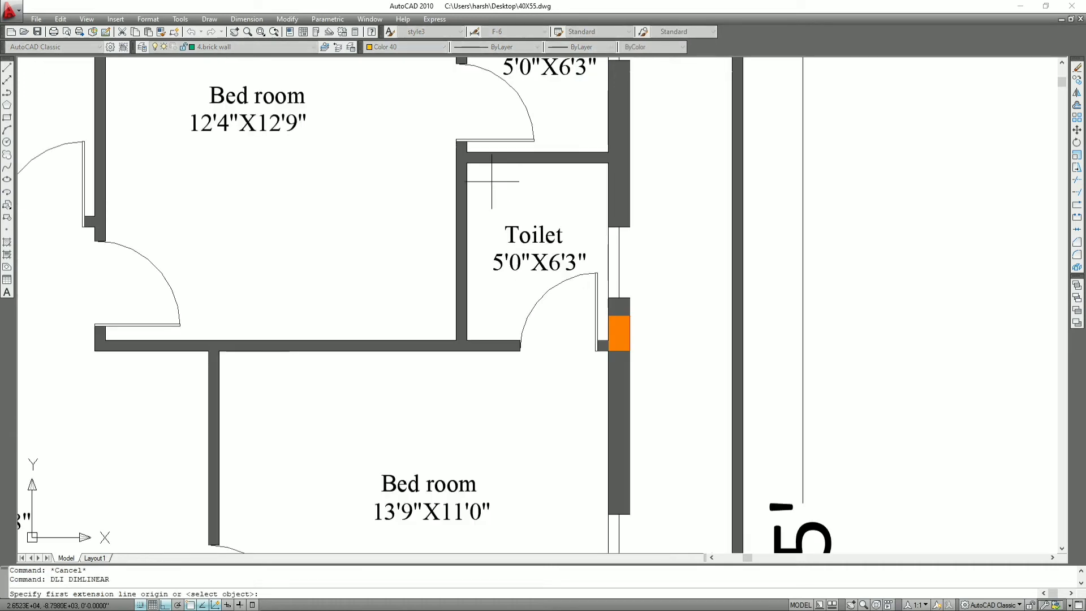
{"action": "left_click", "coordinate": [473, 187]}
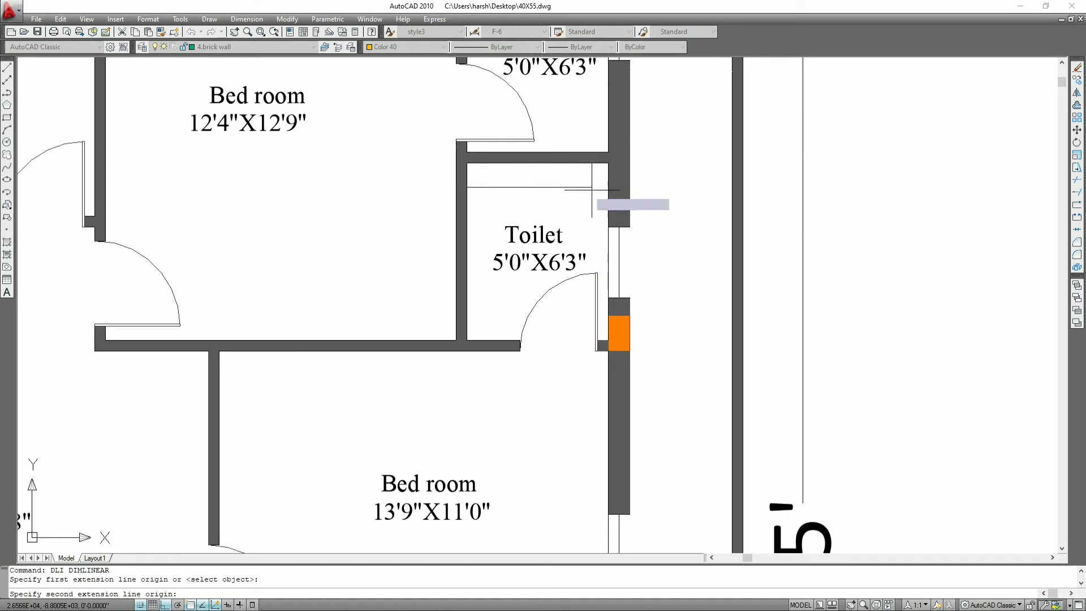
{"action": "left_click", "coordinate": [609, 187]}
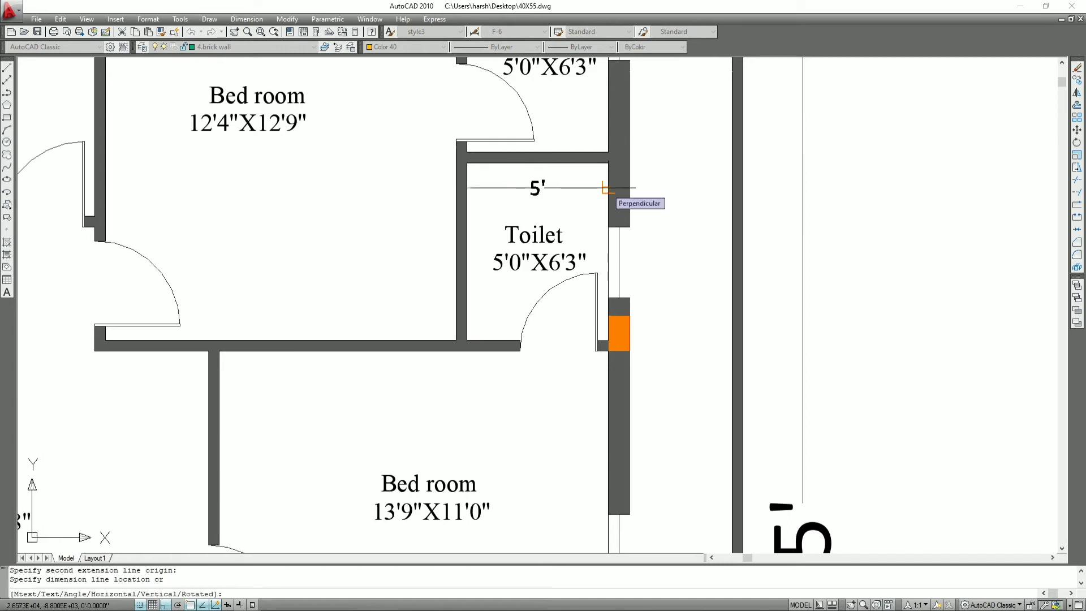
{"action": "key", "text": "Escape"}
{"action": "key", "text": "Return"}
{"action": "left_click", "coordinate": [486, 164]}
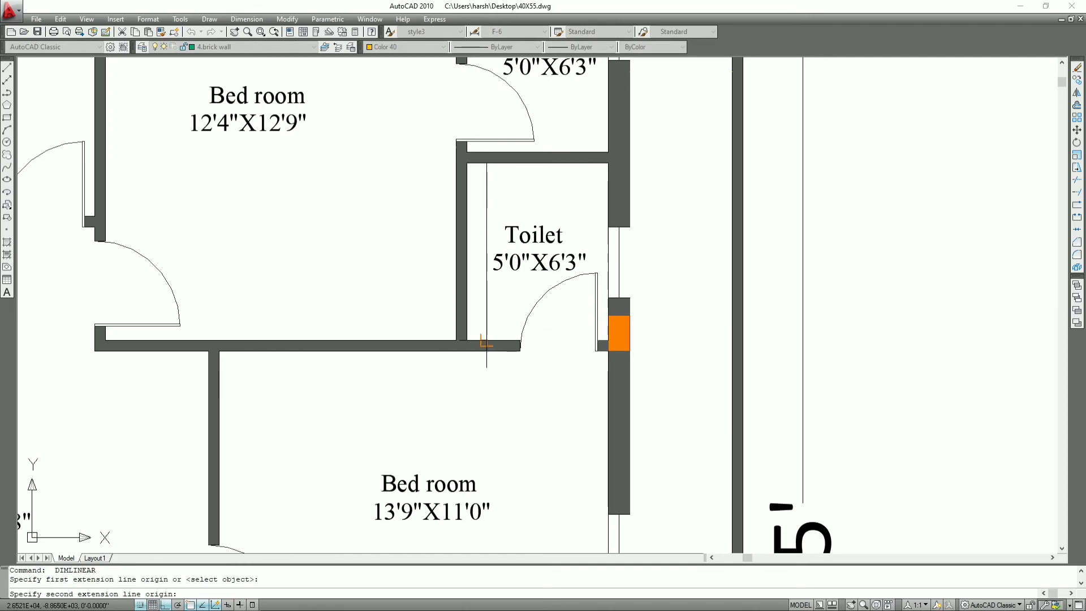
{"action": "left_click", "coordinate": [486, 342]}
{"action": "key", "text": "Escape"}
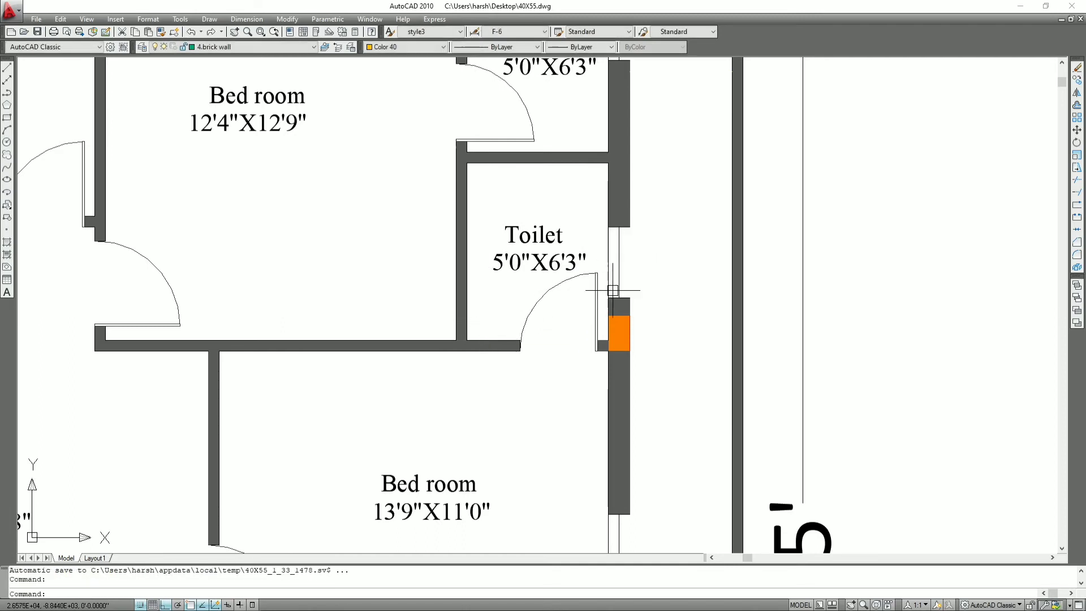
{"action": "scroll", "coordinate": [650, 282], "scroll_direction": "down", "scroll_amount": 4}
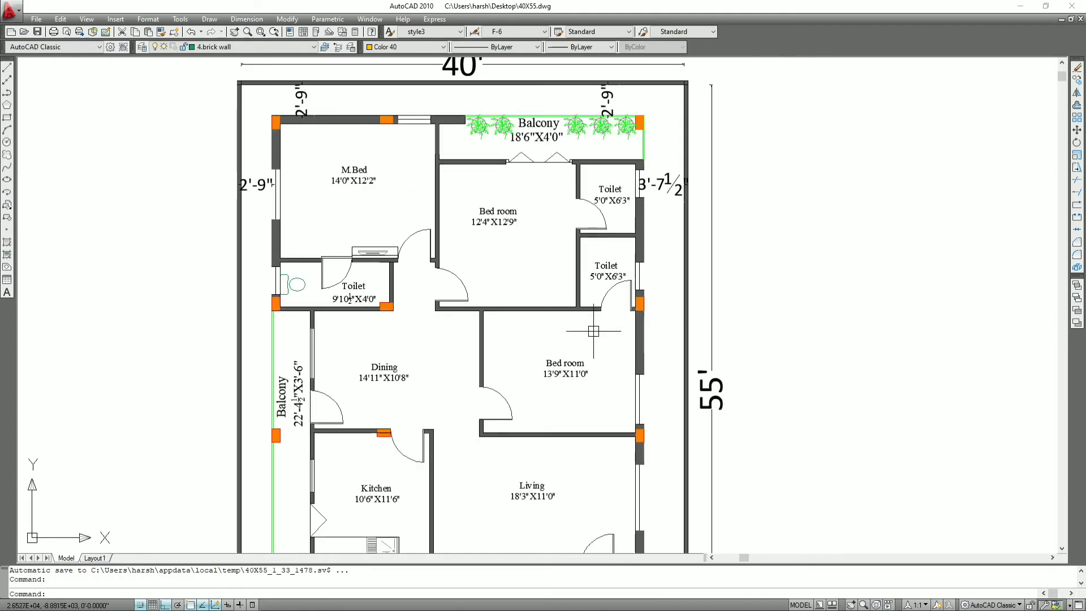
{"action": "middle_click_drag", "start_coordinate": [533, 325], "coordinate": [599, 310]}
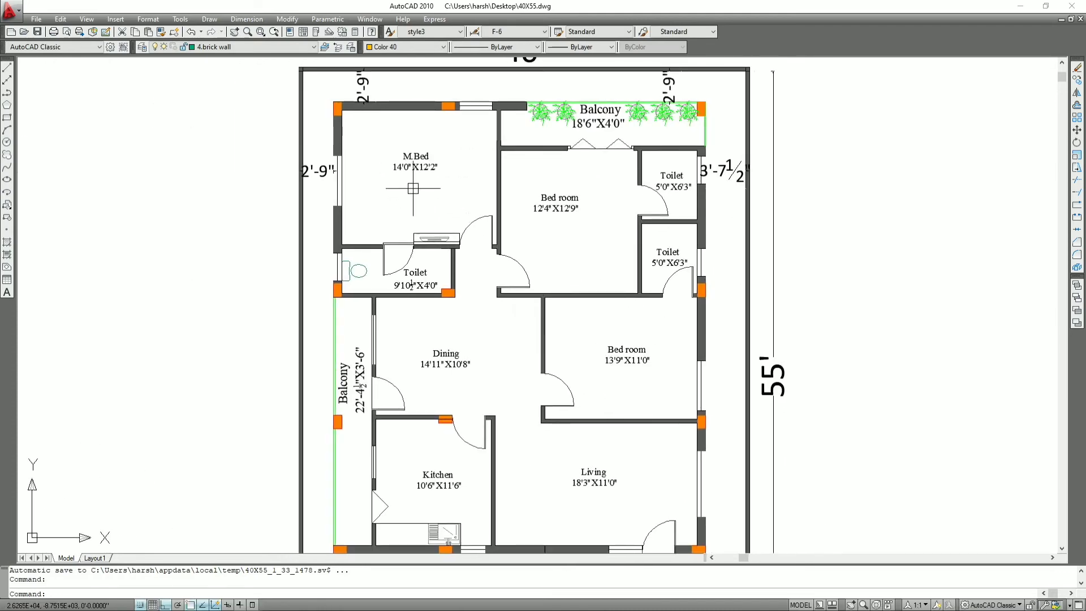
{"action": "middle_click_drag", "start_coordinate": [413, 189], "coordinate": [381, 229]}
{"action": "scroll", "coordinate": [380, 211], "scroll_direction": "up", "scroll_amount": 3}
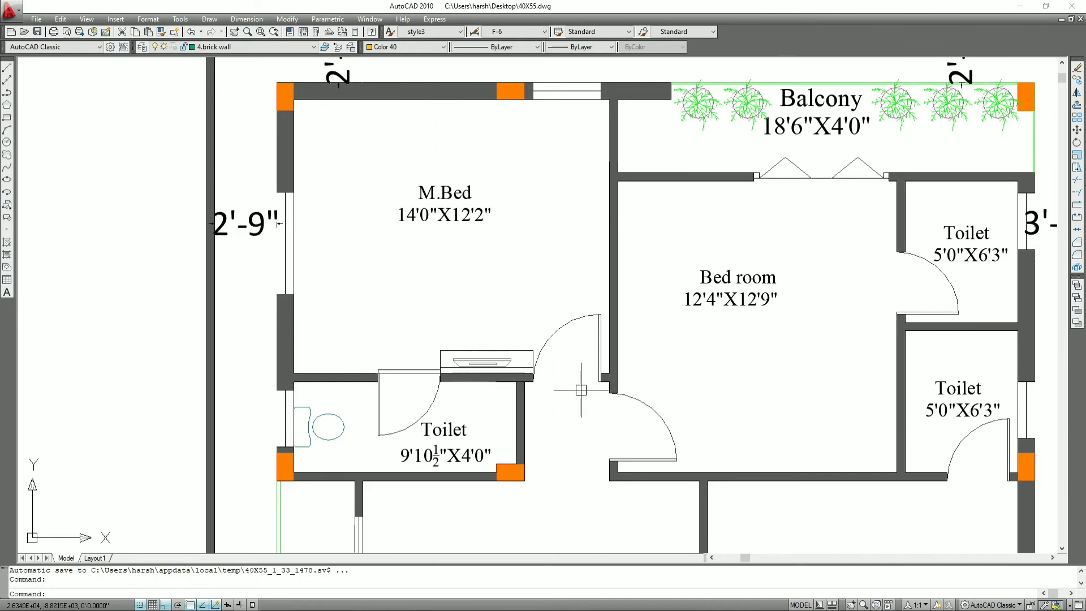
{"action": "middle_click_drag", "start_coordinate": [577, 389], "coordinate": [563, 344]}
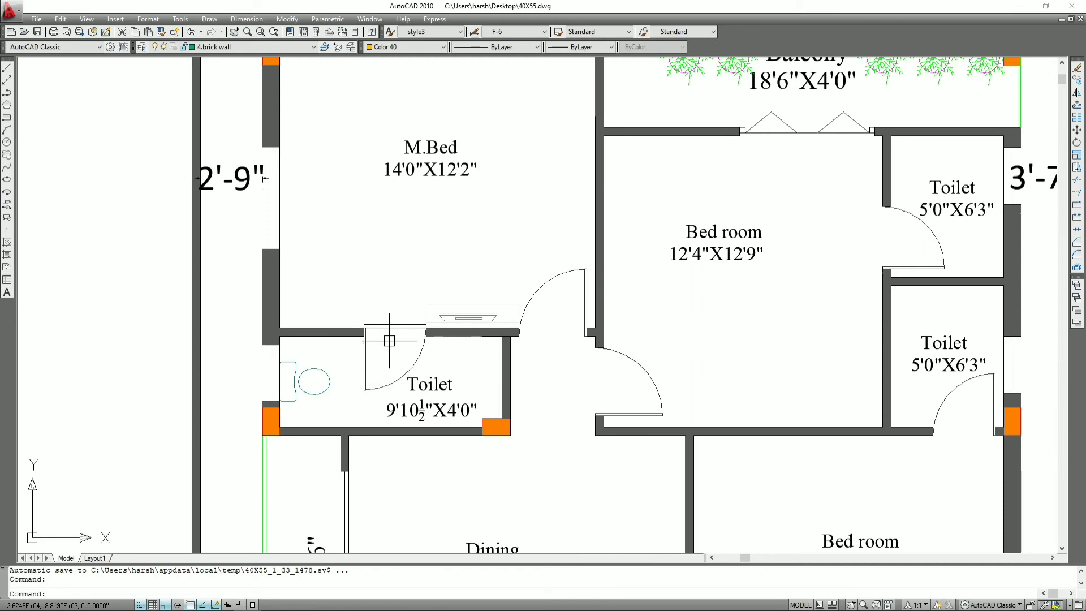
{"action": "scroll", "coordinate": [390, 339], "scroll_direction": "down", "scroll_amount": 3}
{"action": "middle_click_drag", "start_coordinate": [485, 334], "coordinate": [377, 327]}
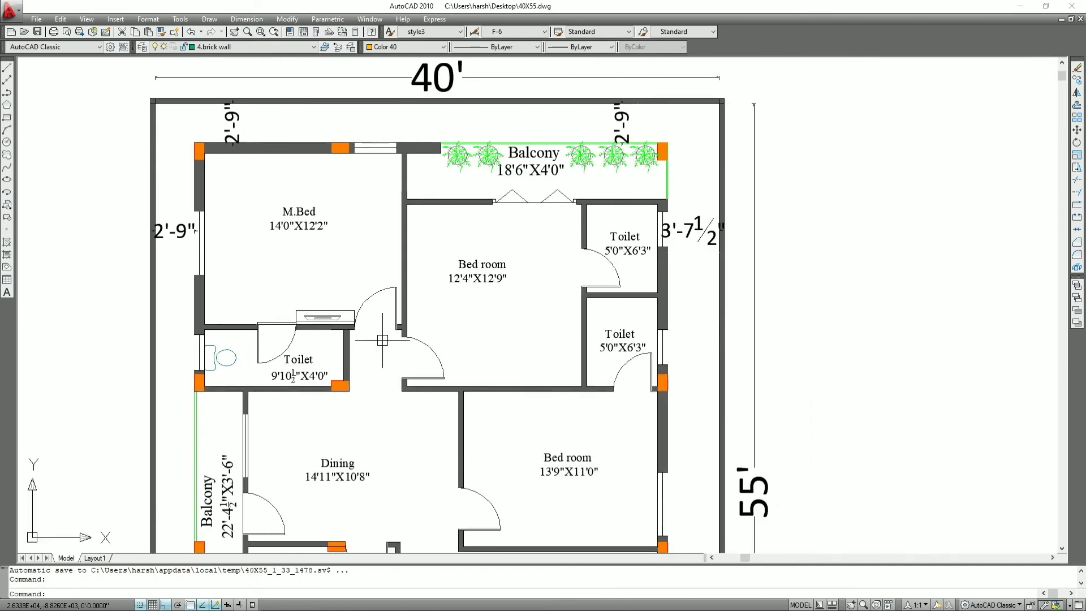
{"action": "scroll", "coordinate": [377, 324], "scroll_direction": "up", "scroll_amount": 2}
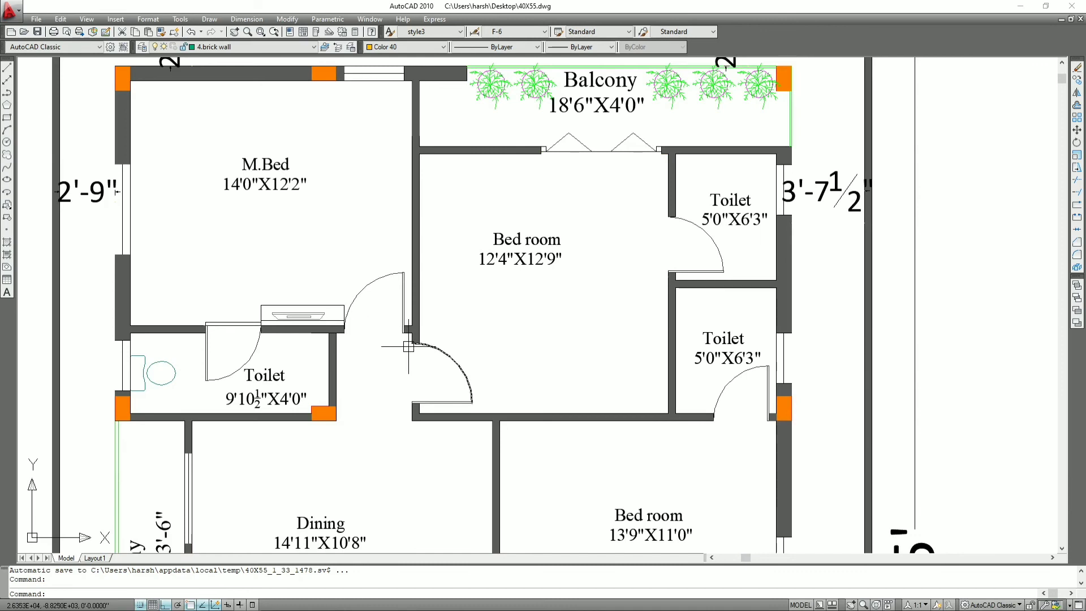
{"action": "mouse_move", "coordinate": [492, 360]}
{"action": "middle_mouse_down"}
{"action": "mouse_move", "coordinate": [443, 329]}
{"action": "mouse_move", "coordinate": [433, 302]}
{"action": "middle_mouse_up"}
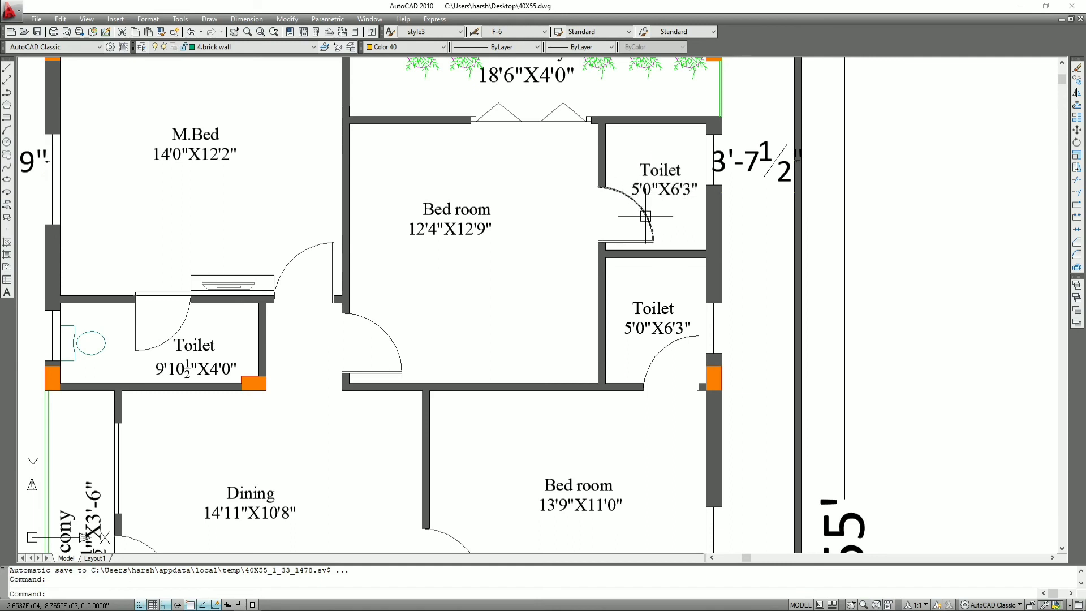
{"action": "middle_click_drag", "start_coordinate": [678, 216], "coordinate": [672, 270]}
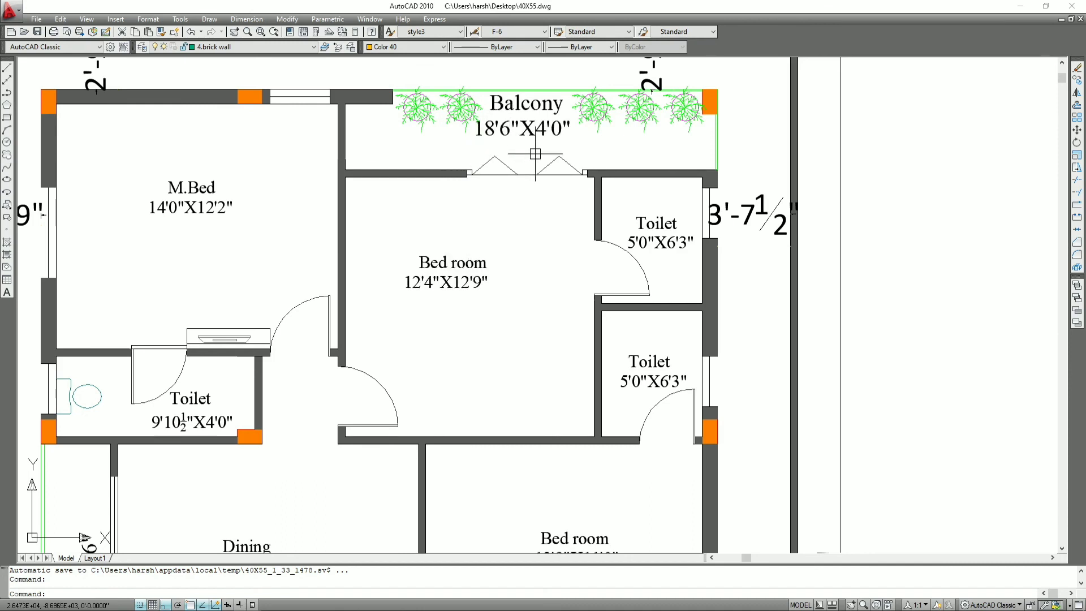
{"action": "scroll", "coordinate": [552, 161], "scroll_direction": "down", "scroll_amount": 1}
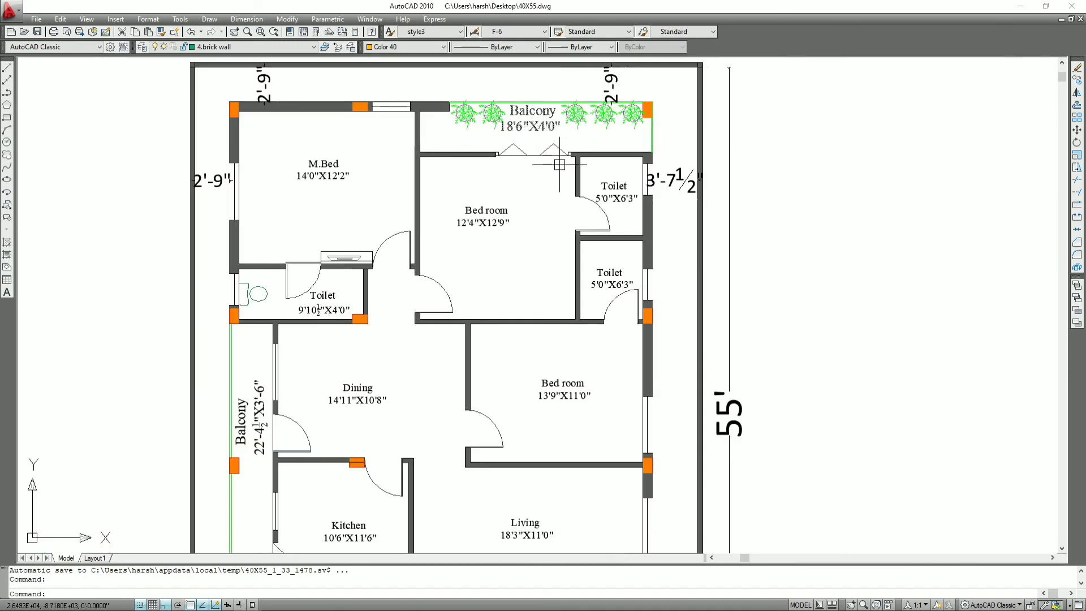
{"action": "scroll", "coordinate": [558, 245], "scroll_direction": "down", "scroll_amount": 3}
{"action": "middle_click_drag", "start_coordinate": [559, 351], "coordinate": [559, 347]}
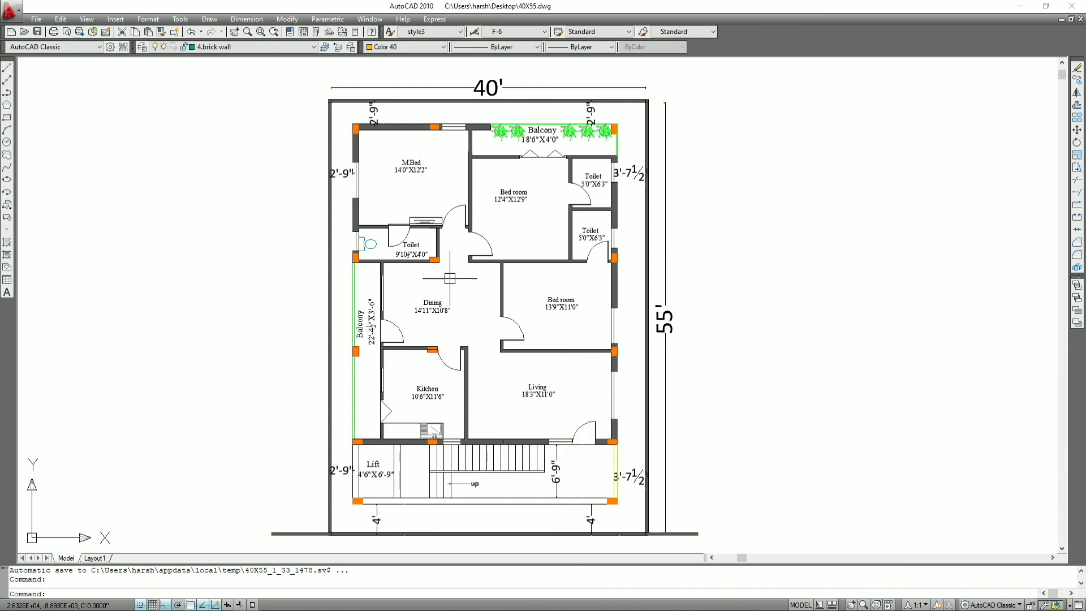
{"action": "middle_click_drag", "start_coordinate": [503, 338], "coordinate": [507, 327]}
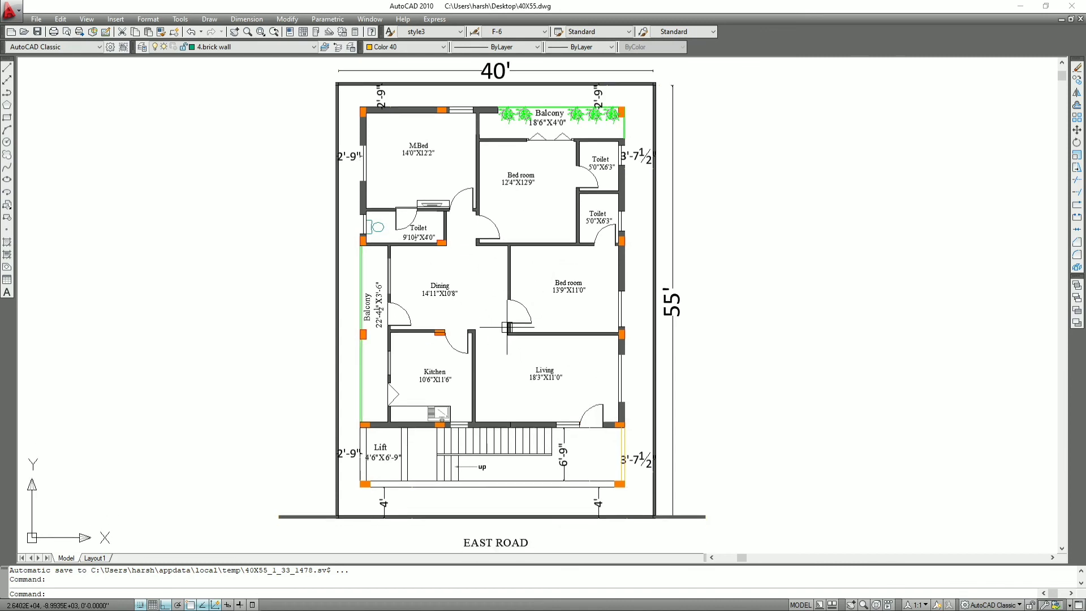
{"action": "right_click", "coordinate": [506, 327]}
{"action": "left_click", "coordinate": [493, 334]}
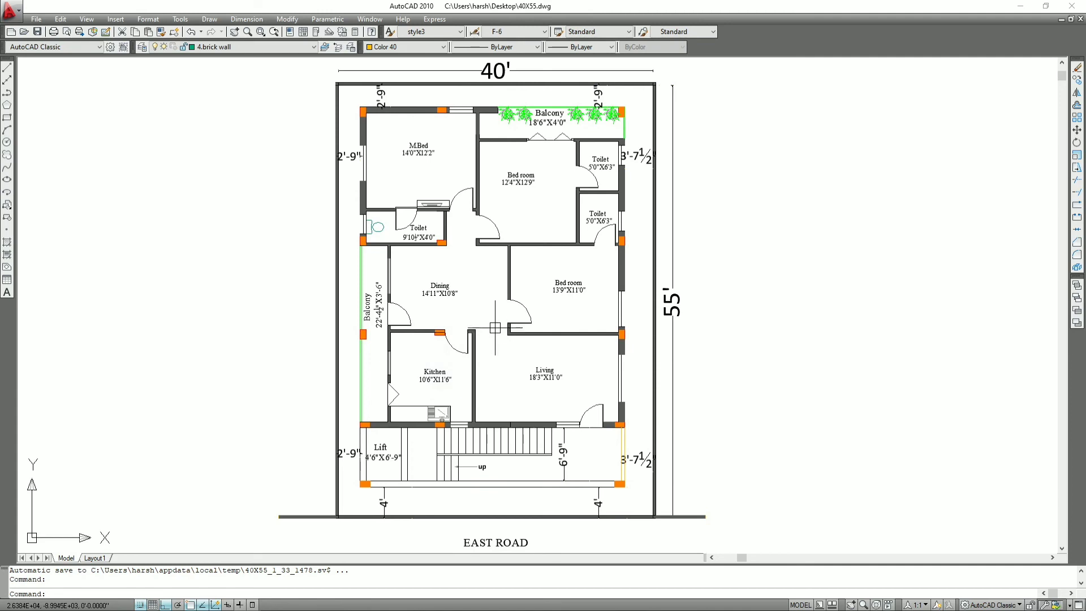